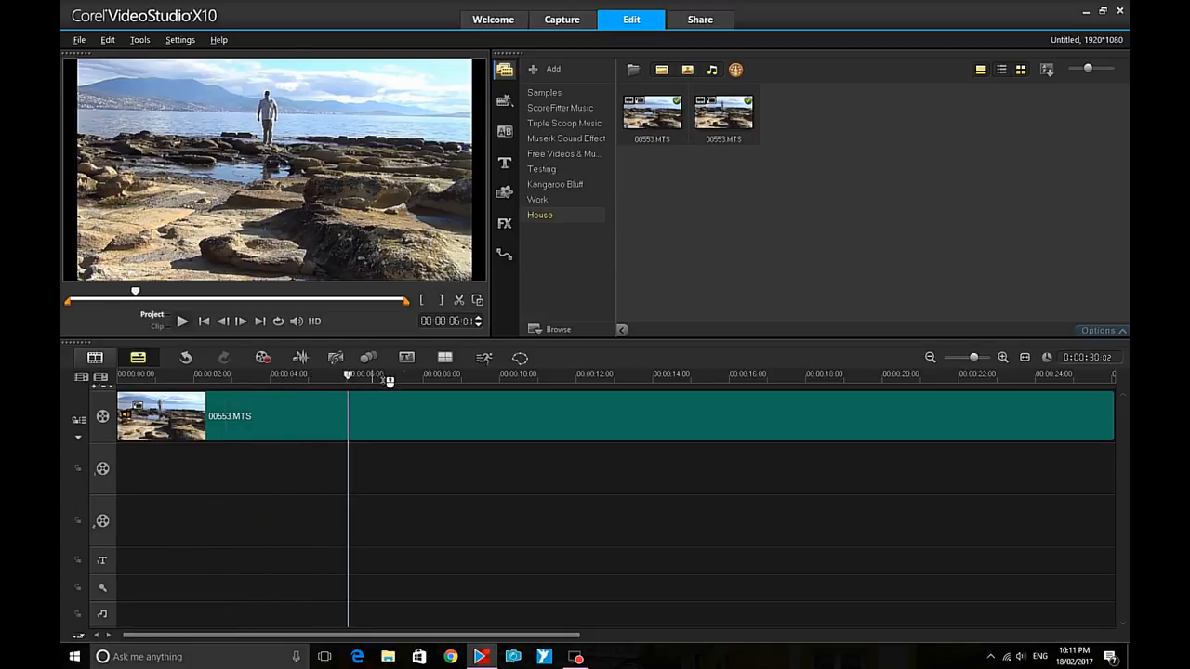
- Split the 00553.MTS clip on the video track at about 6 seconds and again at 24 seconds
left_click(460, 301)
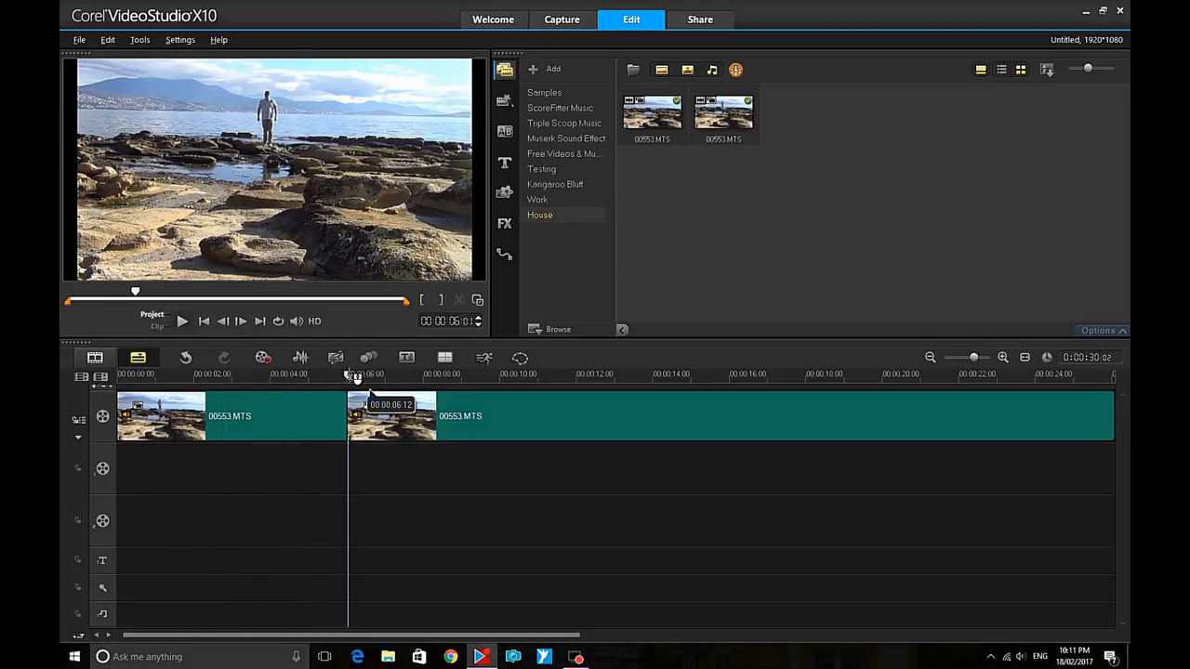
left_click_drag(349, 375, 1035, 413)
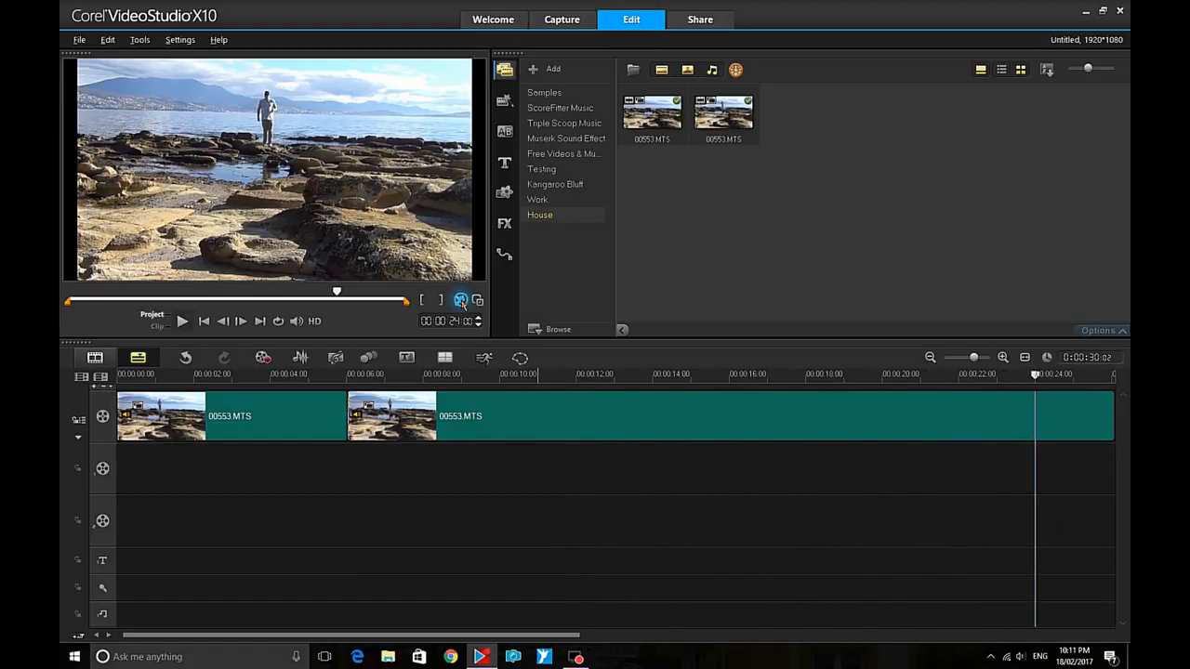
left_click(461, 301)
- Open the middle segment in Mask Creator and mask the standing man with the smart mask brush
left_click(547, 413)
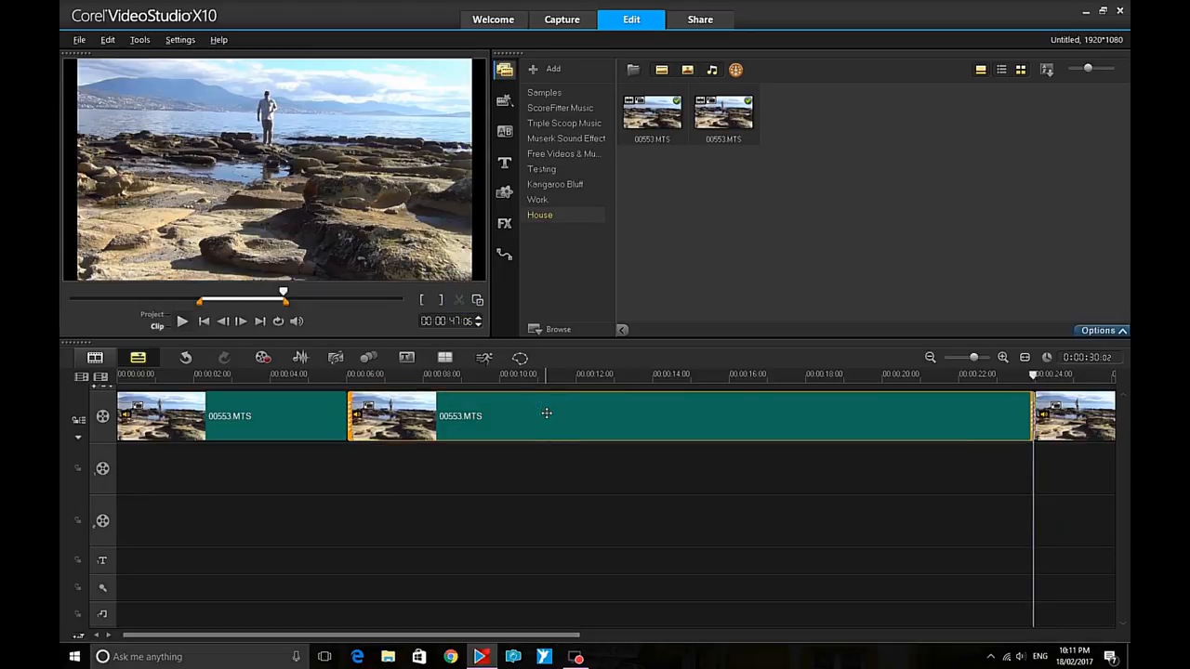
left_click(520, 358)
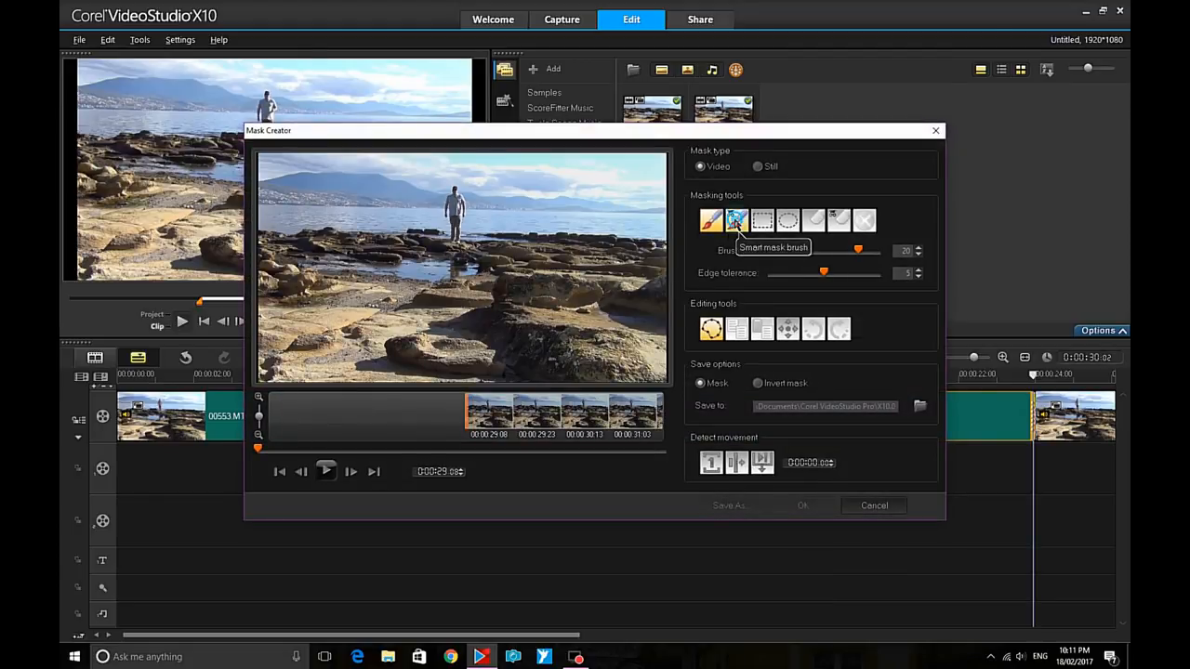
left_click(734, 221)
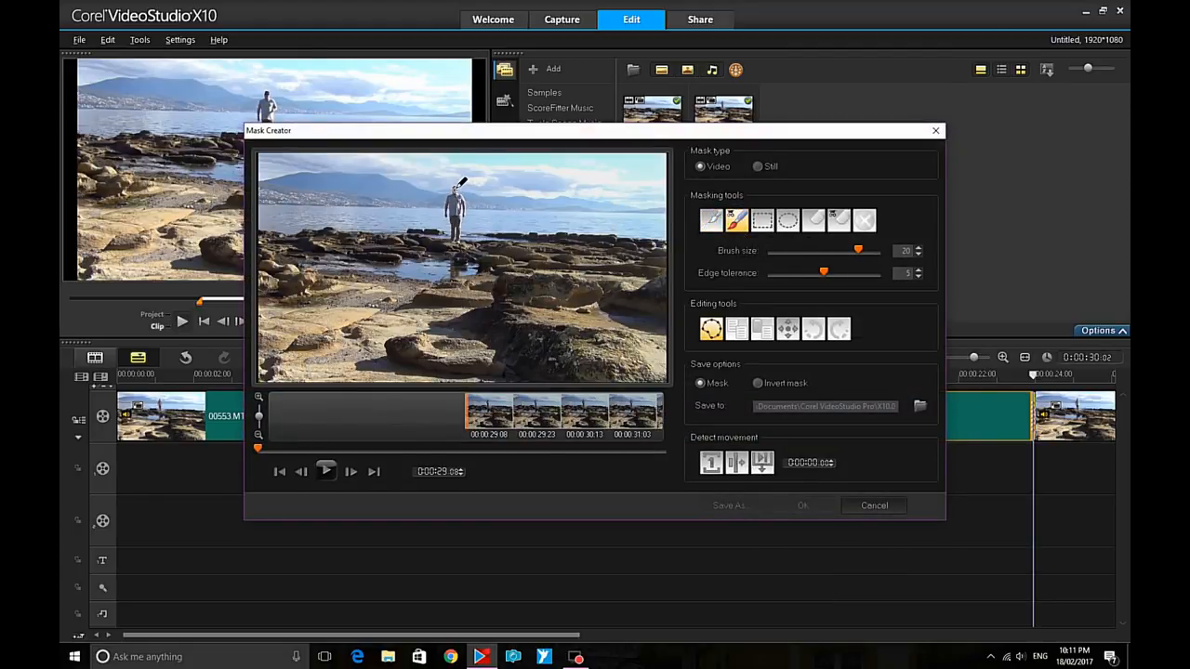
left_click_drag(457, 186, 457, 193)
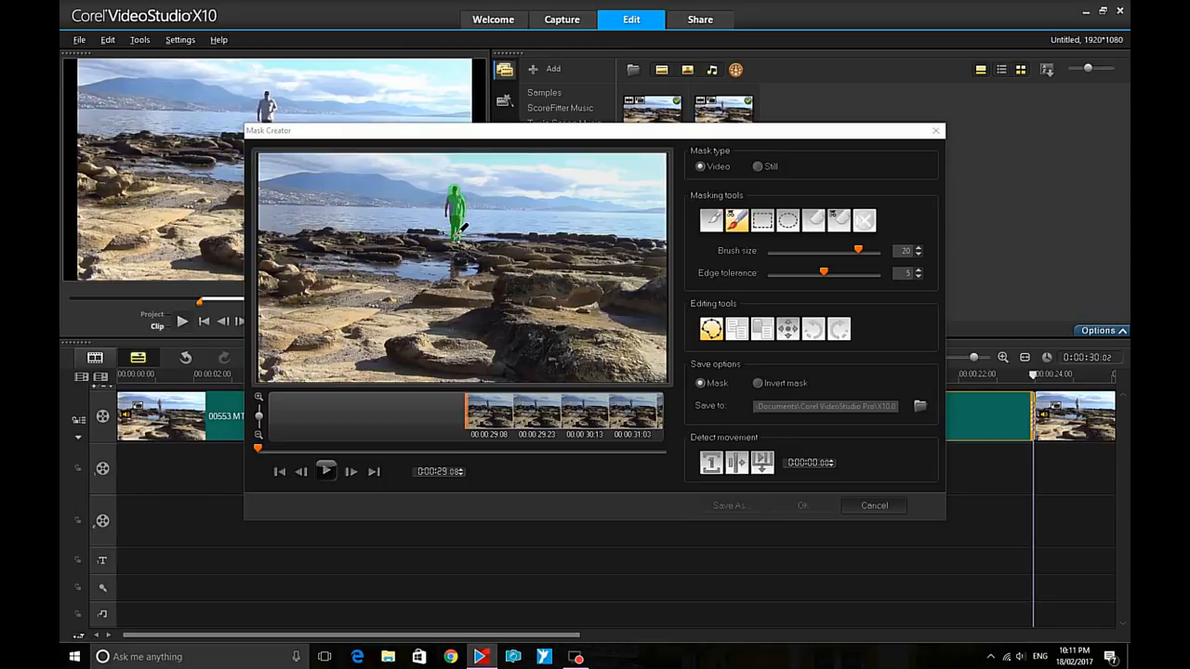
left_click_drag(457, 234, 461, 211)
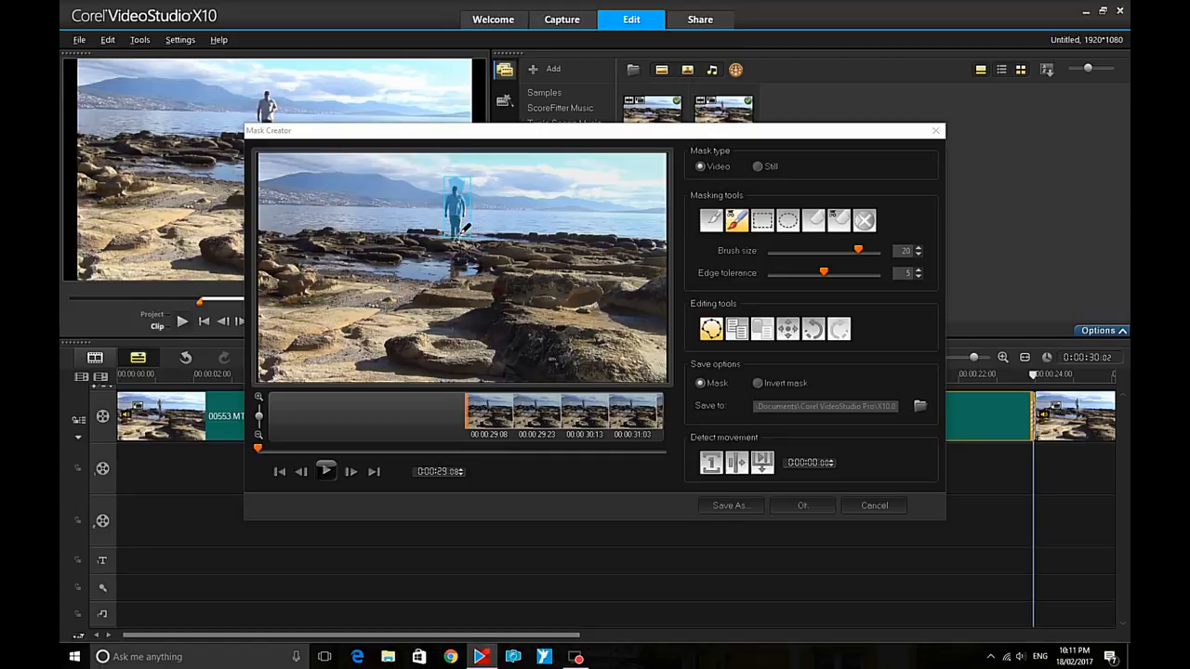
- Extend the mask over the water and entire rocky foreground, then trim the excess around the man's head with the smart mask eraser
mouse_move(464, 232)
left_mouse_down()
mouse_move(658, 243)
mouse_move(669, 351)
mouse_move(493, 377)
mouse_move(274, 379)
mouse_move(268, 253)
mouse_move(374, 220)
mouse_move(644, 231)
mouse_move(534, 250)
left_mouse_up()
mouse_move(426, 225)
left_mouse_down()
mouse_move(291, 236)
mouse_move(550, 244)
mouse_move(363, 235)
mouse_move(280, 246)
mouse_move(278, 235)
mouse_move(277, 256)
mouse_move(386, 243)
mouse_move(645, 252)
mouse_move(654, 263)
mouse_move(580, 269)
mouse_move(410, 247)
mouse_move(286, 261)
mouse_move(421, 260)
mouse_move(571, 239)
mouse_move(588, 241)
mouse_move(450, 263)
mouse_move(286, 262)
mouse_move(566, 260)
mouse_move(657, 276)
mouse_move(279, 274)
mouse_move(654, 281)
mouse_move(313, 282)
mouse_move(265, 294)
mouse_move(421, 286)
mouse_move(626, 308)
mouse_move(657, 297)
mouse_move(556, 310)
mouse_move(434, 297)
mouse_move(301, 312)
mouse_move(271, 303)
mouse_move(565, 303)
mouse_move(617, 318)
mouse_move(652, 304)
mouse_move(663, 324)
mouse_move(285, 324)
left_mouse_up()
left_click_drag(455, 300, 596, 309)
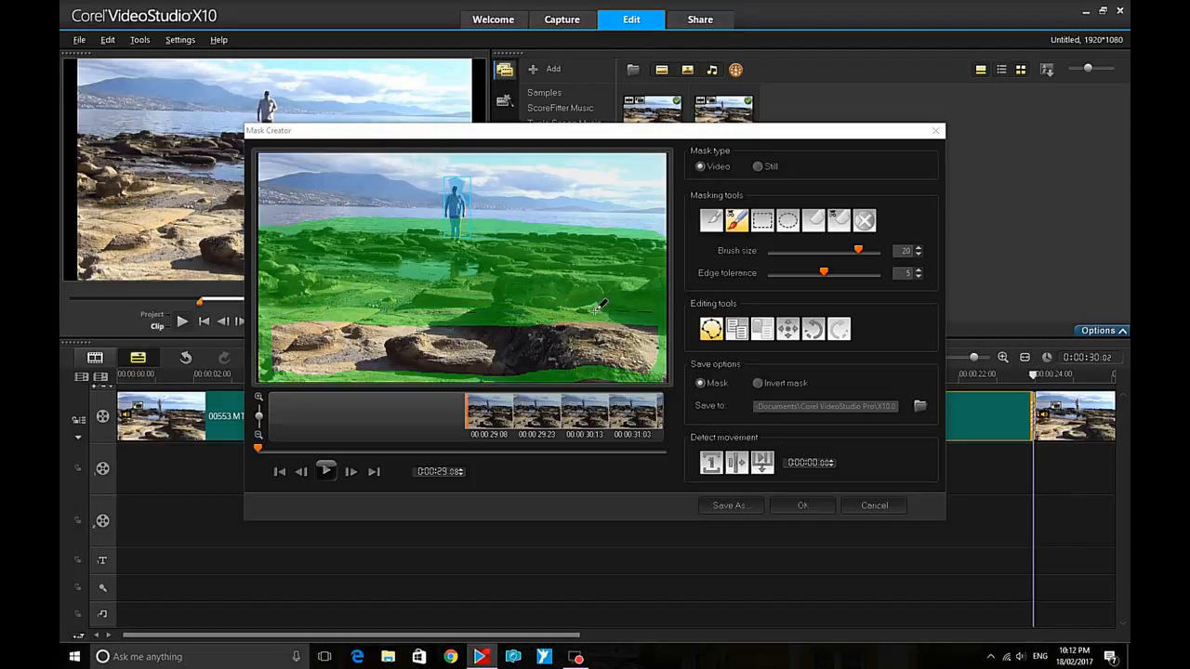
mouse_move(423, 307)
left_mouse_down()
mouse_move(270, 329)
mouse_move(622, 324)
mouse_move(660, 336)
mouse_move(303, 336)
mouse_move(280, 347)
mouse_move(278, 334)
mouse_move(280, 345)
mouse_move(460, 336)
mouse_move(656, 347)
mouse_move(275, 360)
mouse_move(621, 368)
left_mouse_up()
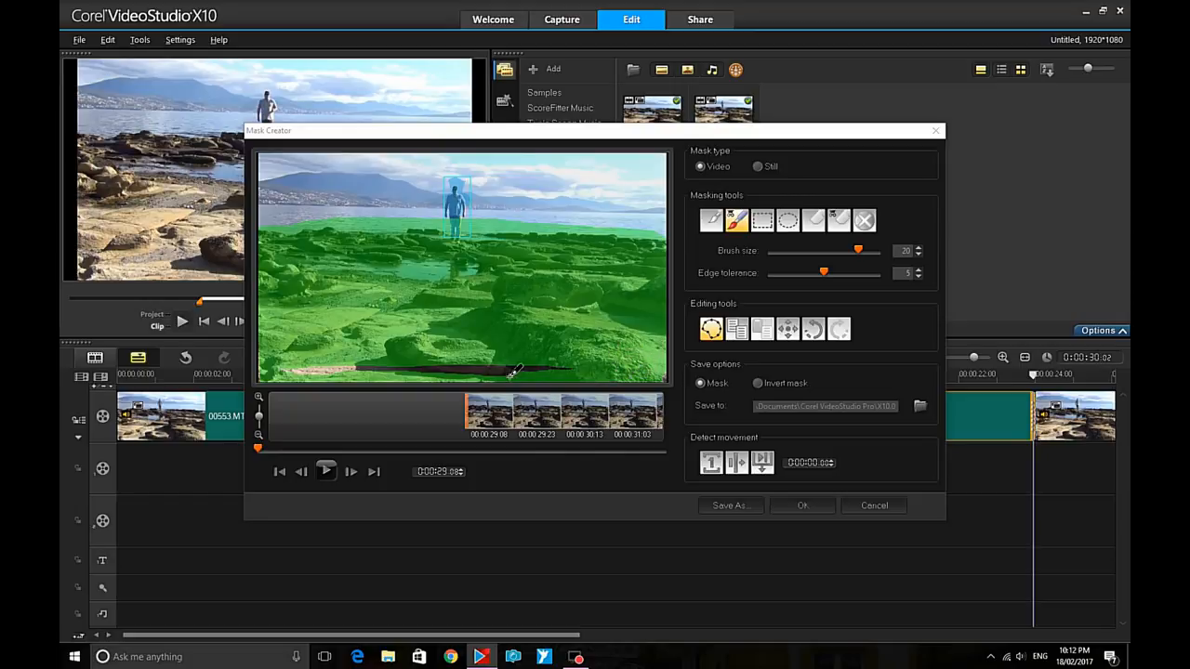
mouse_move(513, 372)
left_mouse_down()
mouse_move(286, 372)
mouse_move(602, 362)
left_mouse_up()
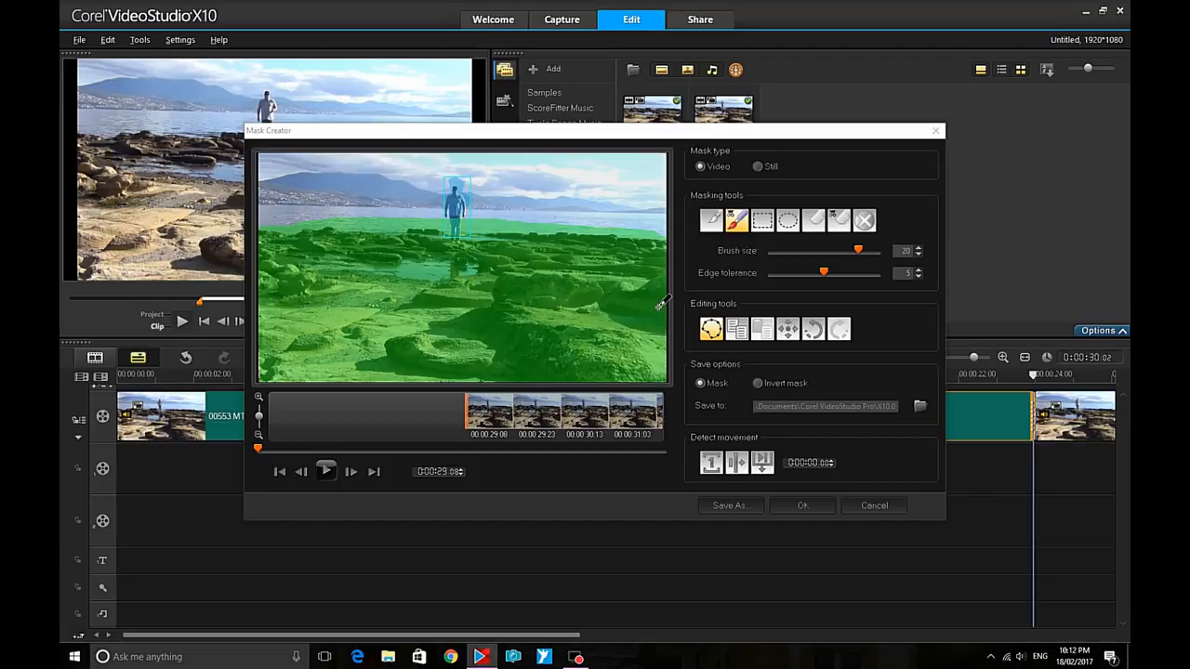
left_click_drag(658, 292, 636, 291)
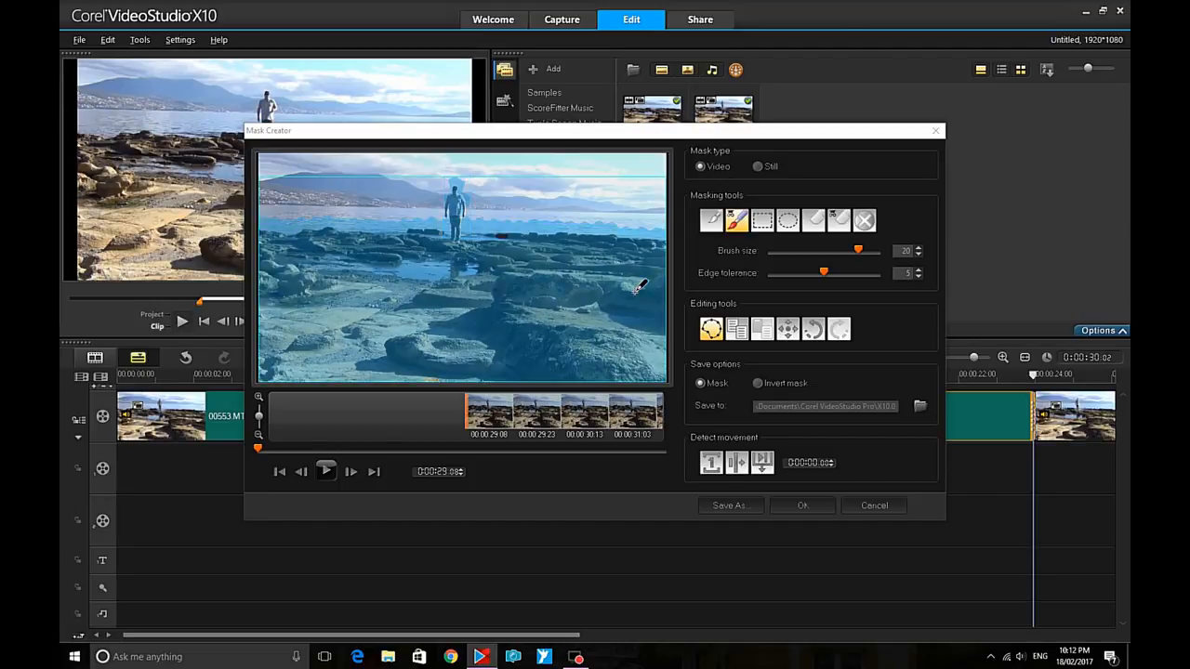
left_click(838, 220)
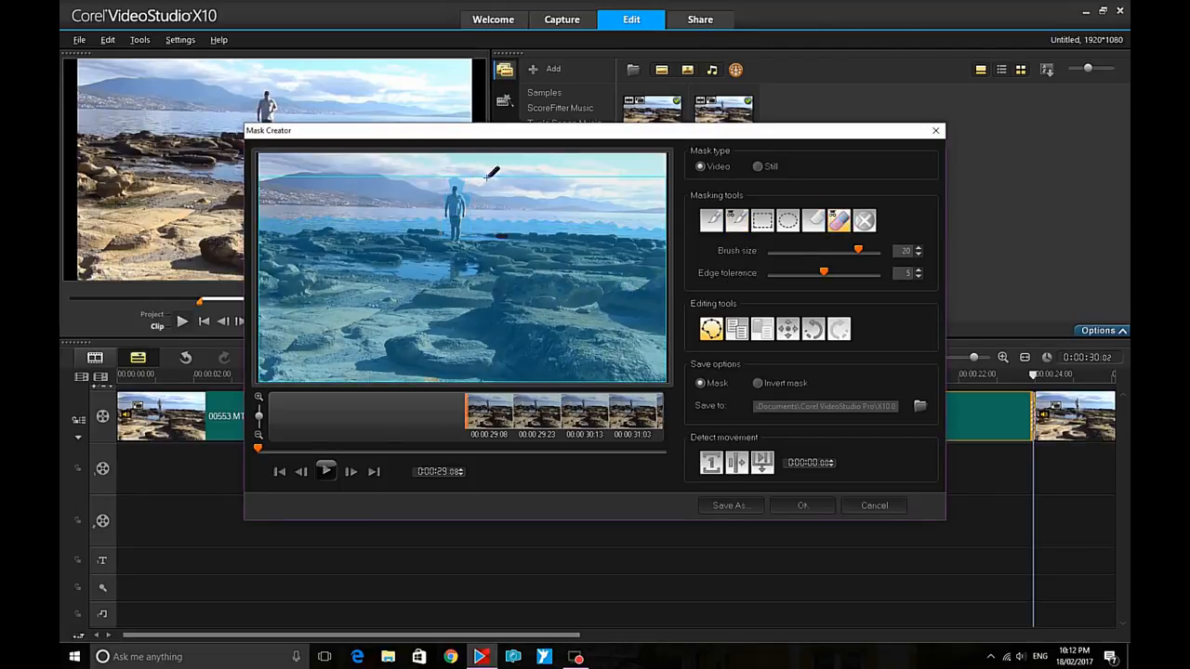
left_click_drag(449, 182, 471, 197)
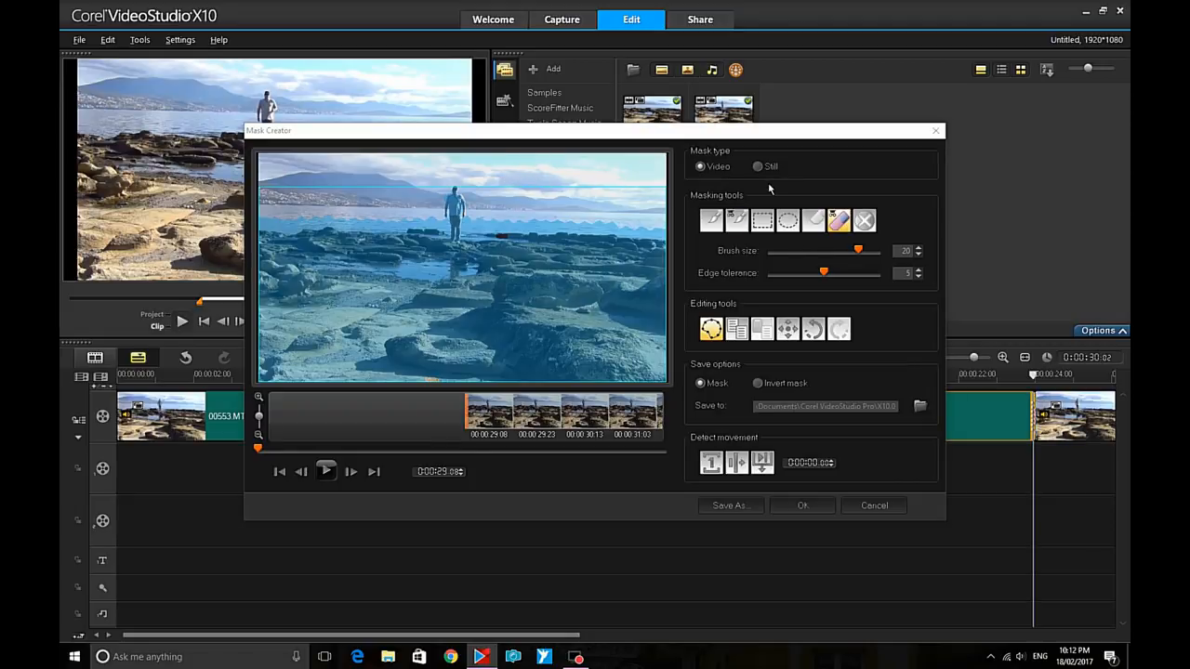
- Create the mask with the Still mask type and move the masked clip down to Overlay Track #2
left_click(759, 167)
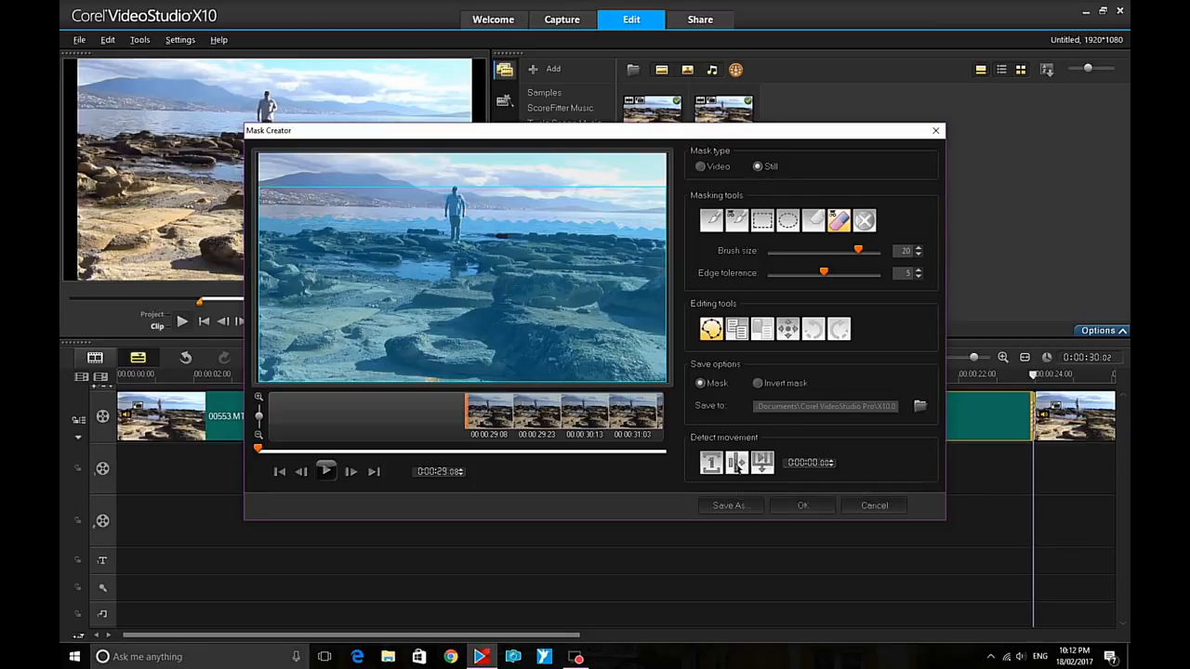
left_click(736, 464)
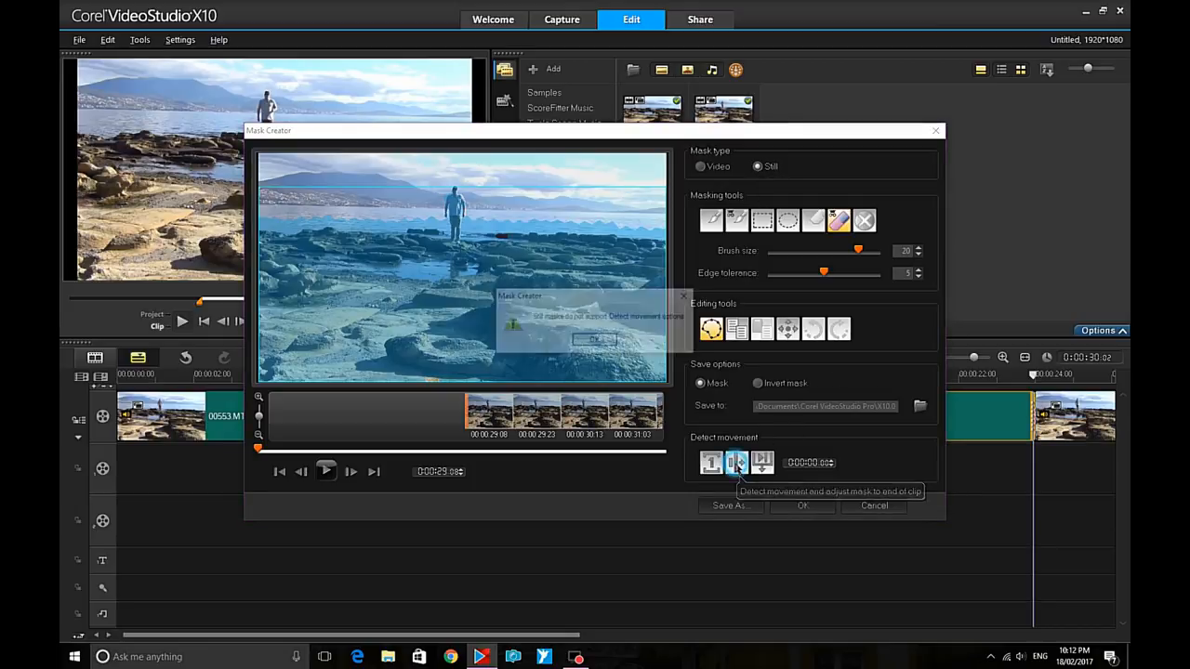
left_click(595, 343)
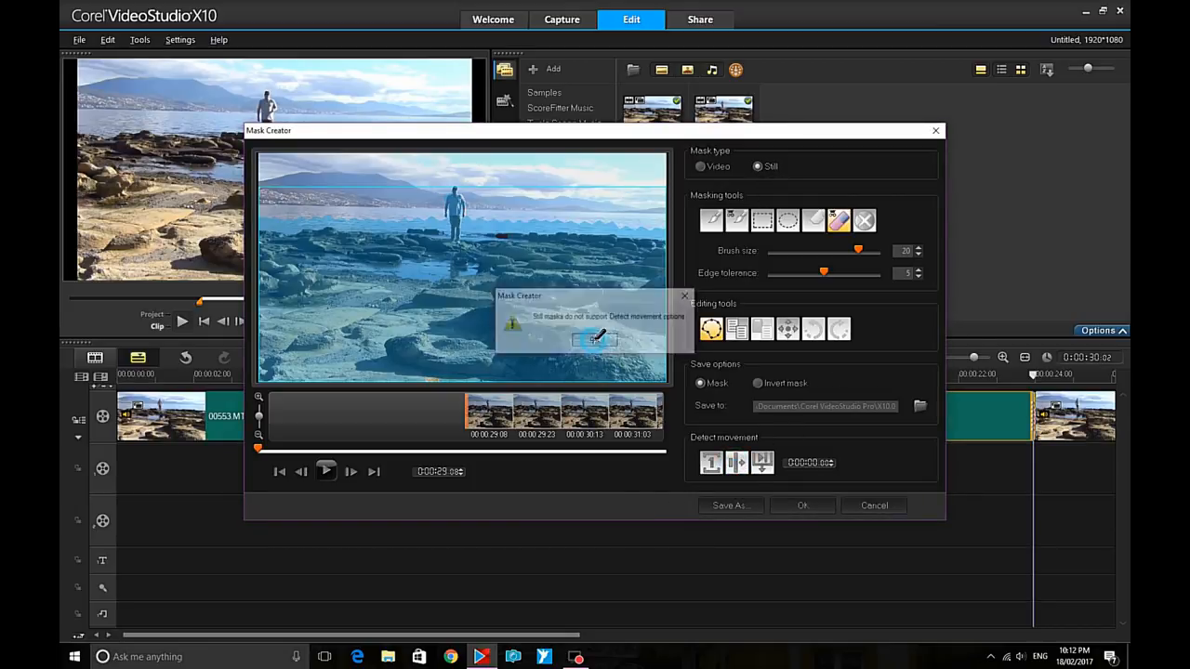
left_click(804, 506)
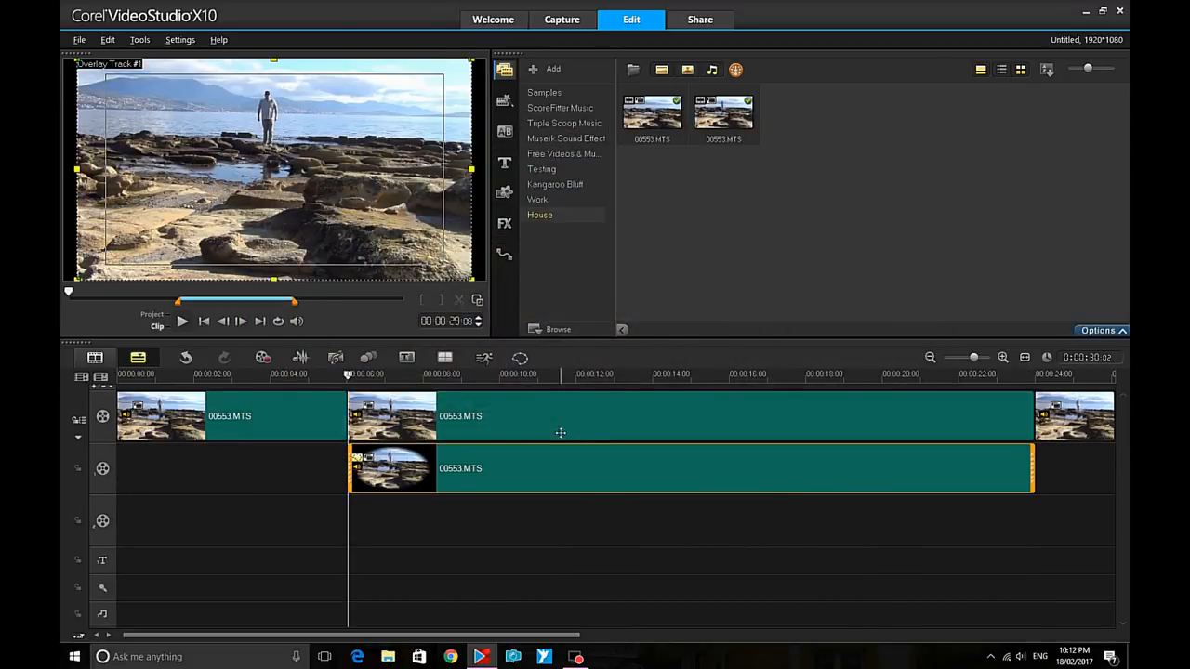
left_click_drag(565, 457, 564, 503)
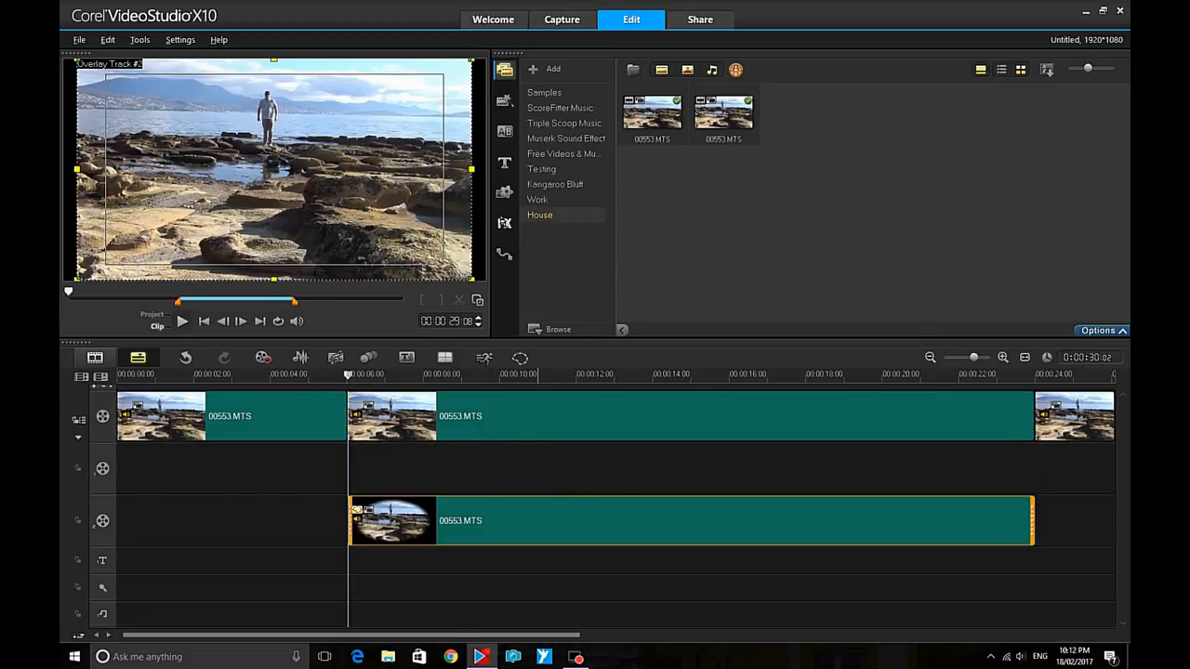
- Add the title "Hobart" at the 6-second split and position it just below the man, near the frame's centre
left_click(504, 166)
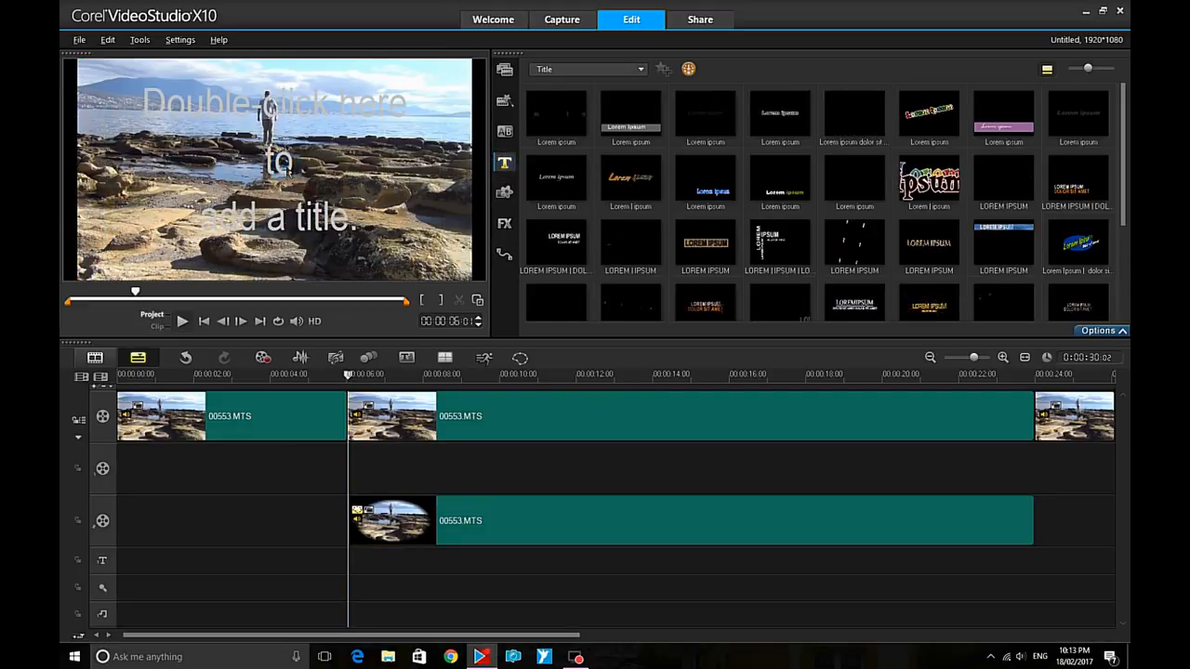
double_click(288, 164)
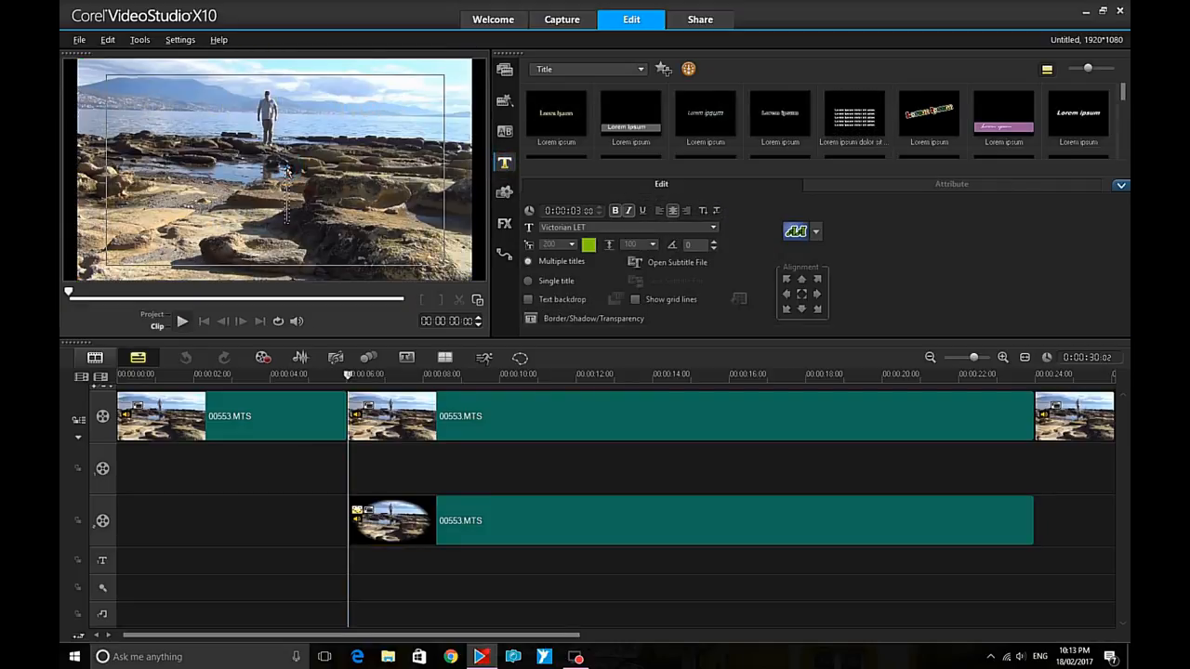
type("Hobart")
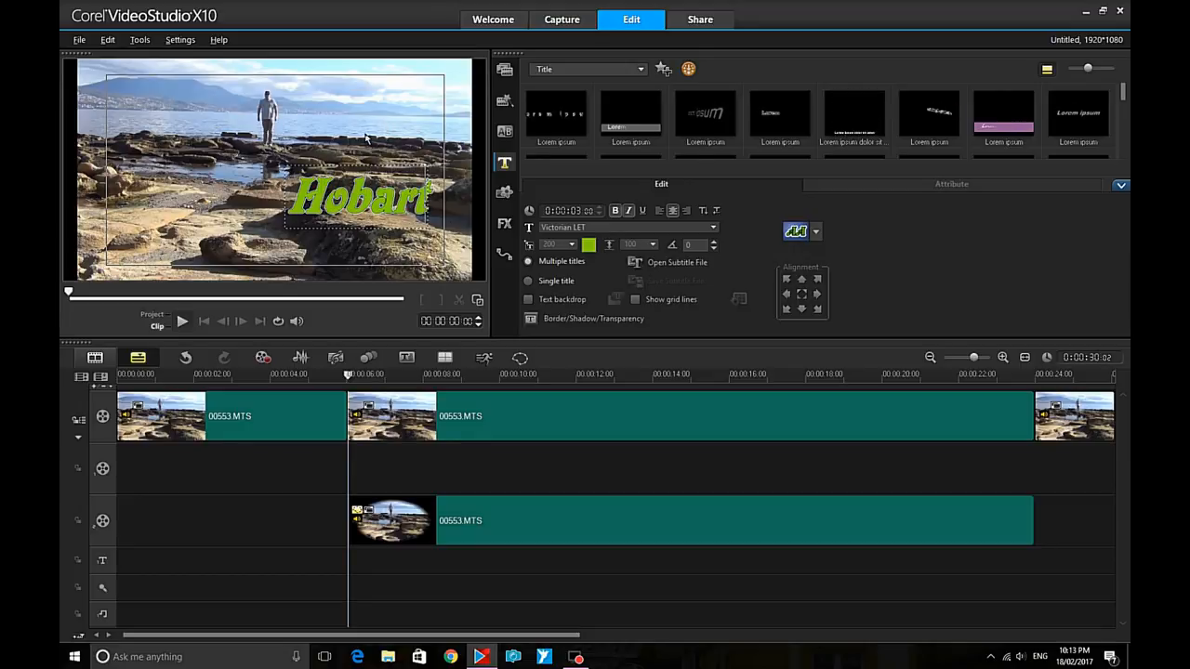
left_click(318, 199)
left_click_drag(318, 199, 279, 182)
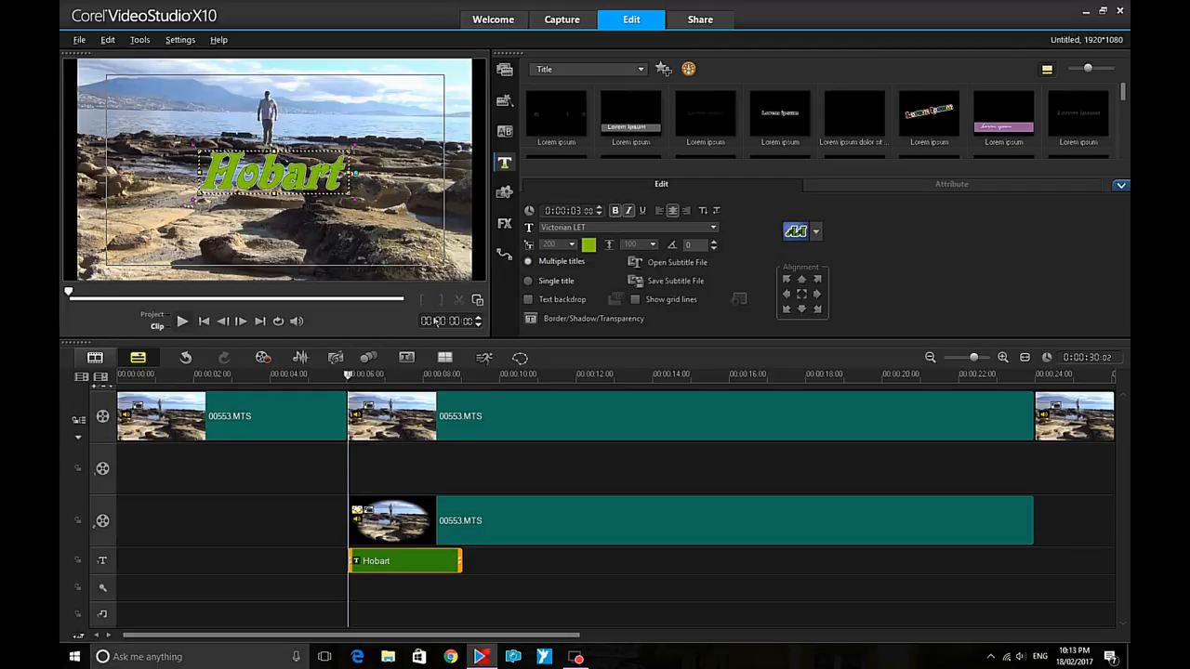
- Move the Hobart title to the first overlay track and extend it to the end of the middle segment
left_click(417, 561)
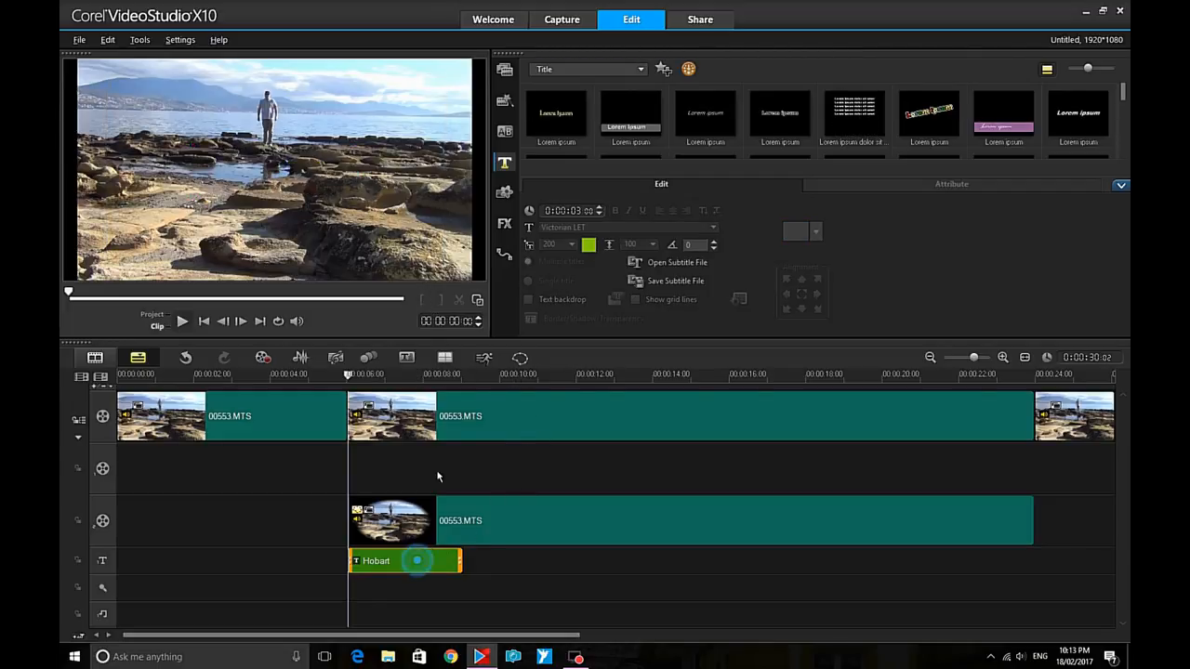
left_click_drag(438, 477, 1040, 473)
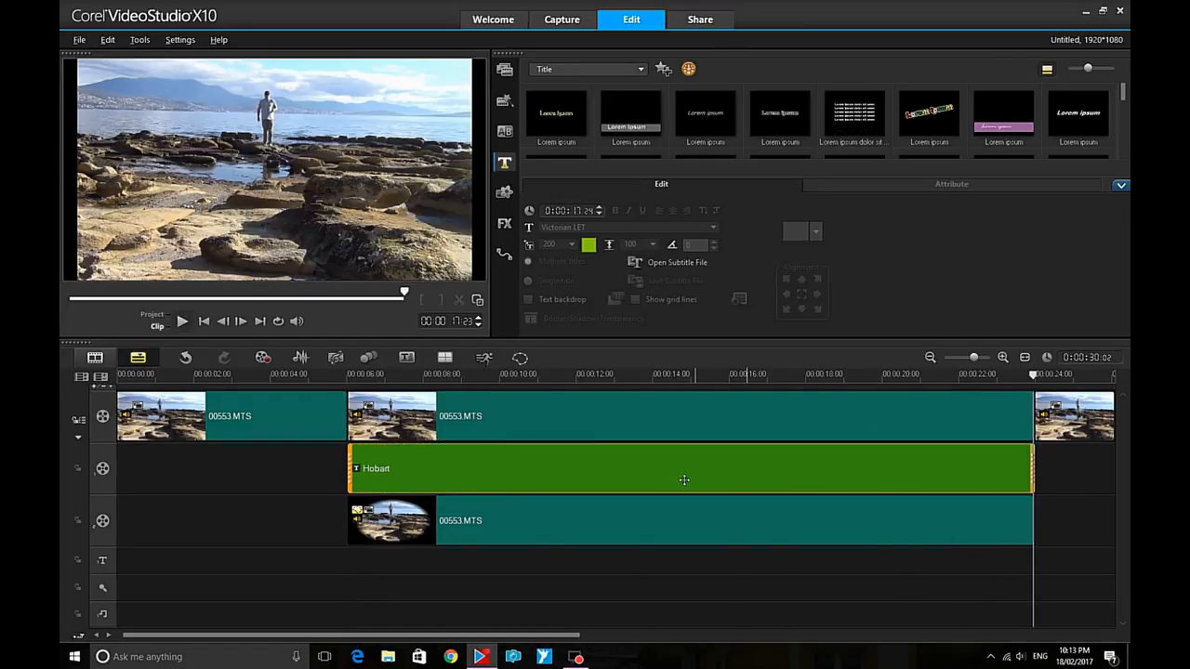
- Customize the title's motion, setting the starting keyframe to size 59 and position X -2, Y -12
right_click(598, 465)
left_click(643, 424)
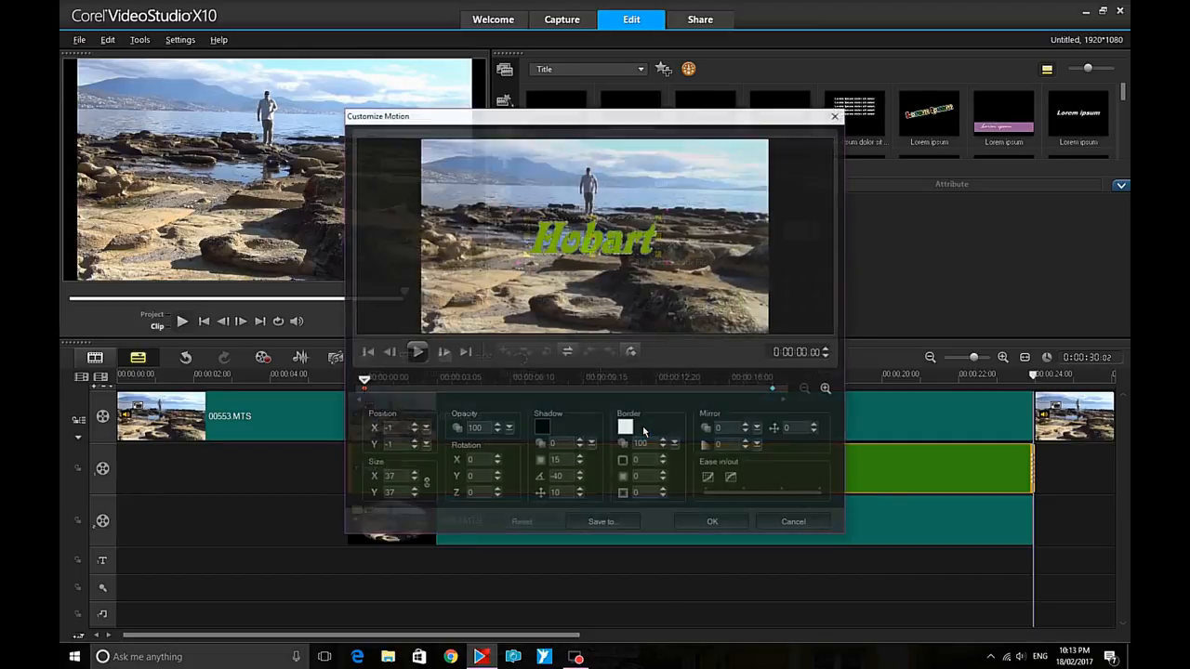
double_click(387, 477)
type("59")
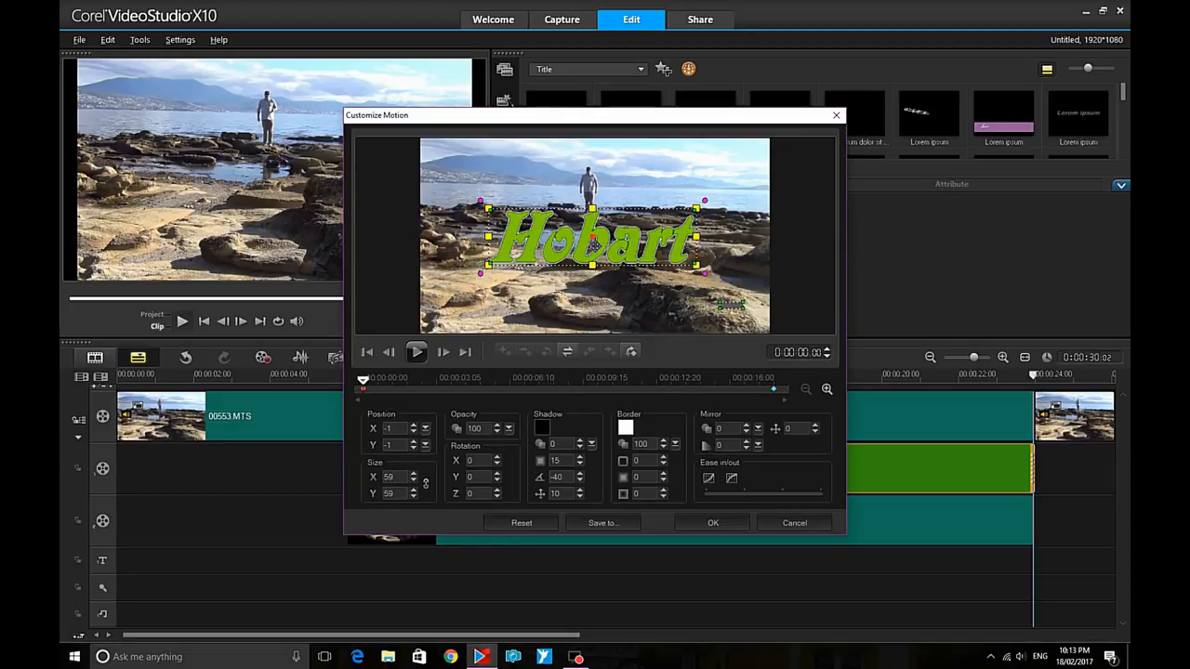
left_click_drag(587, 240, 590, 249)
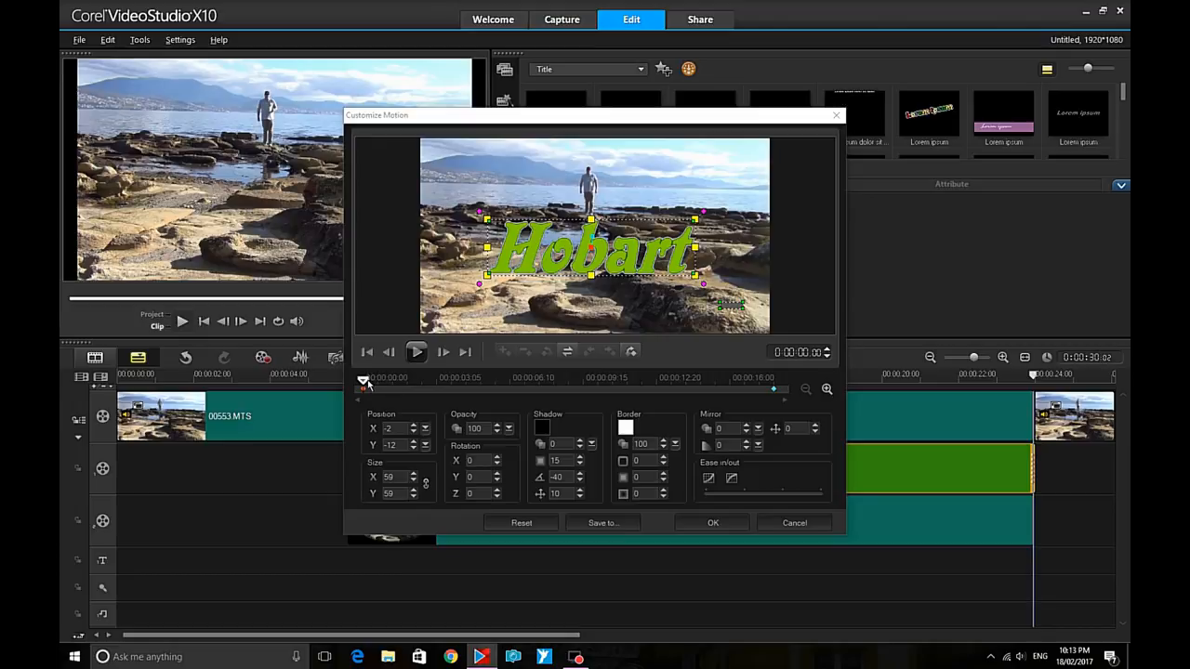
- Add a motion keyframe at 0:00:06.10 with size 59 and the title raised to position Y 71
left_click_drag(365, 383, 509, 381)
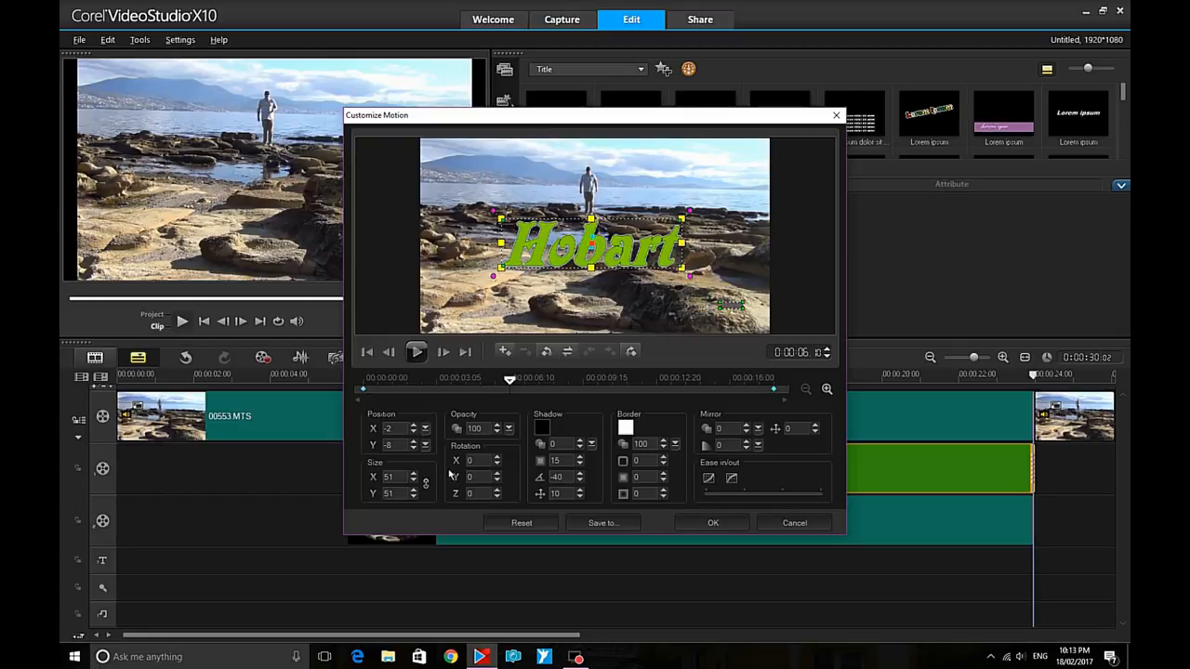
double_click(395, 477)
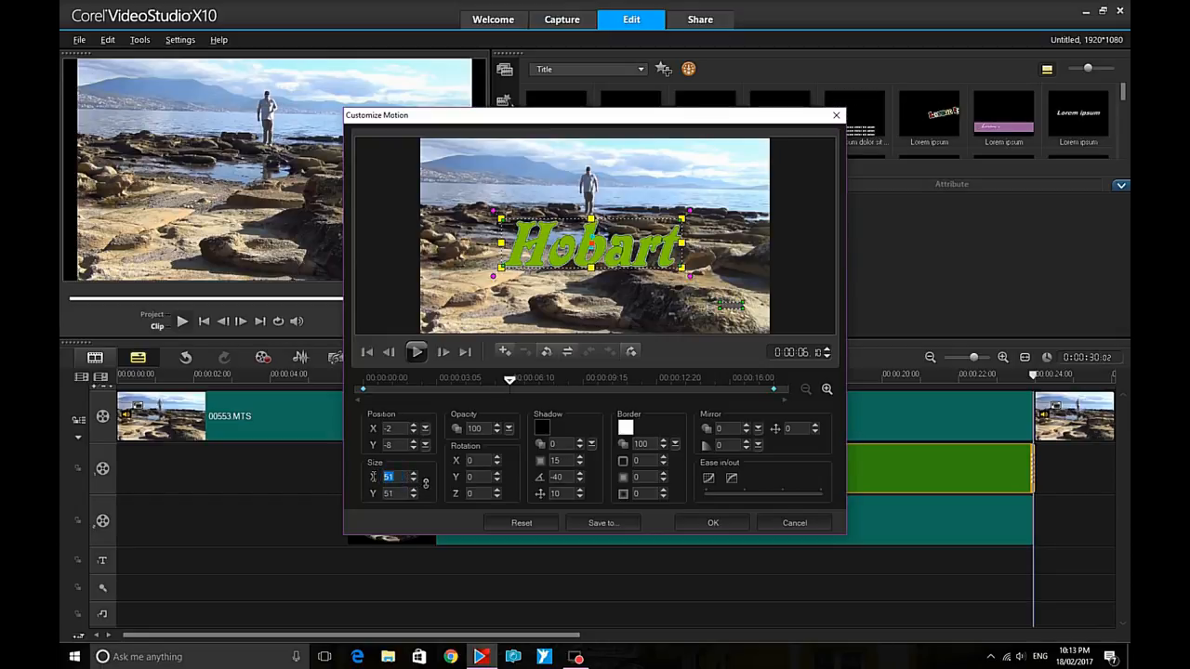
type("59")
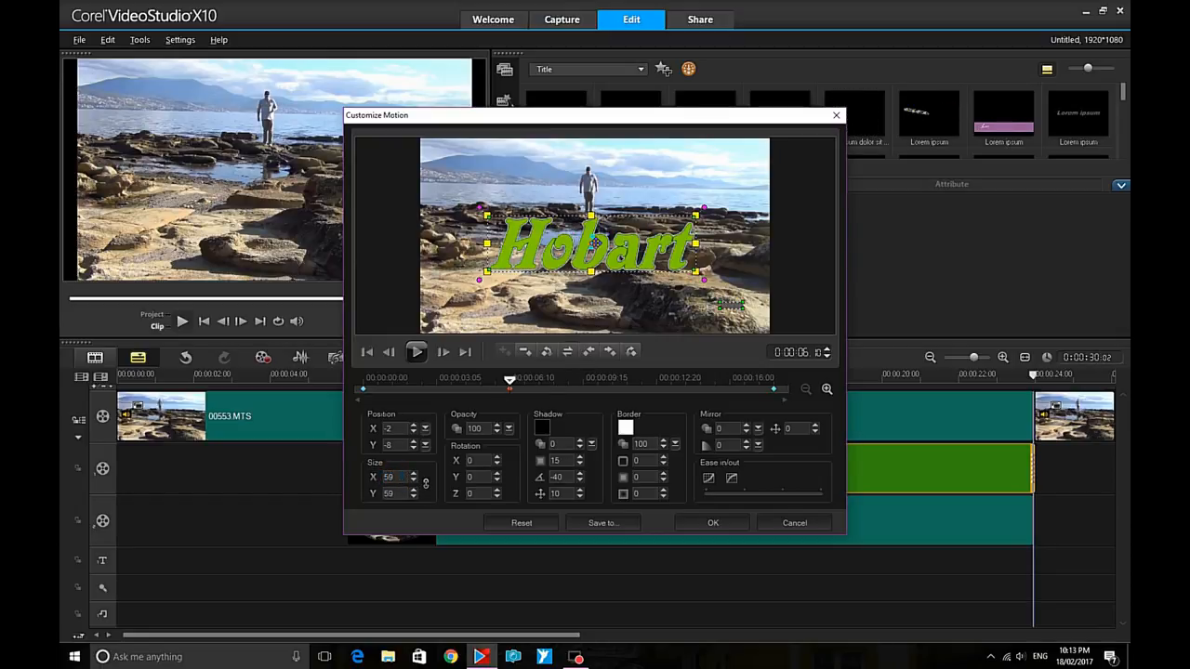
left_click_drag(591, 243, 591, 165)
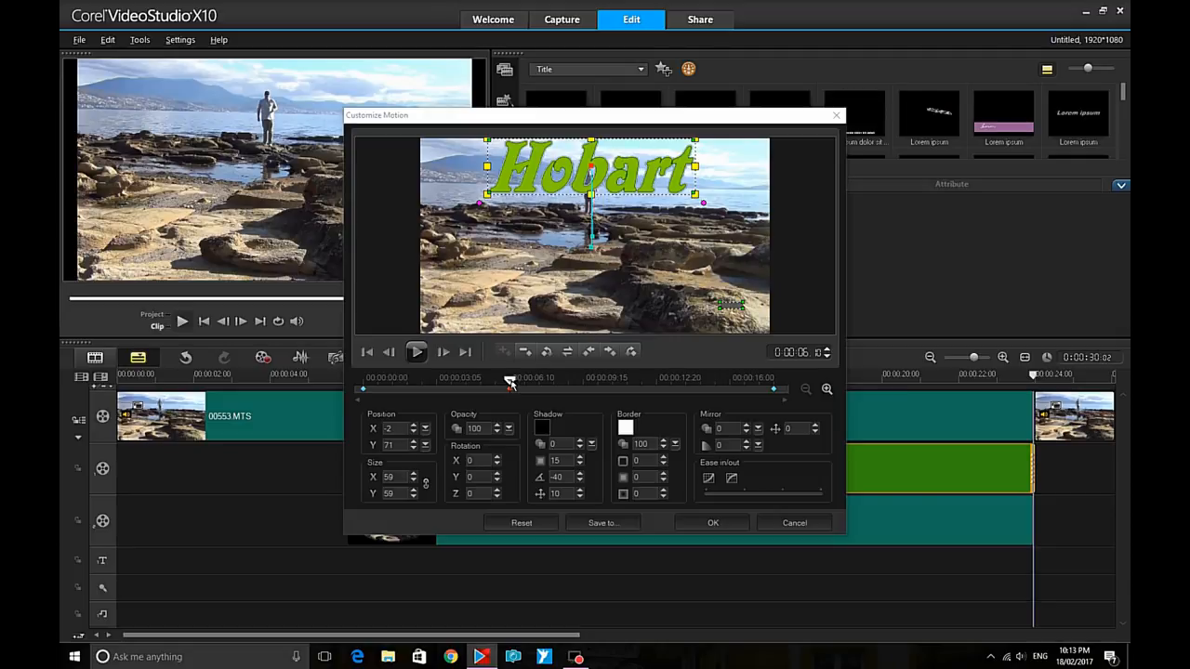
- Add a motion keyframe at 0:00:12.19 with size 59 and position Y 71
left_click_drag(510, 382, 655, 388)
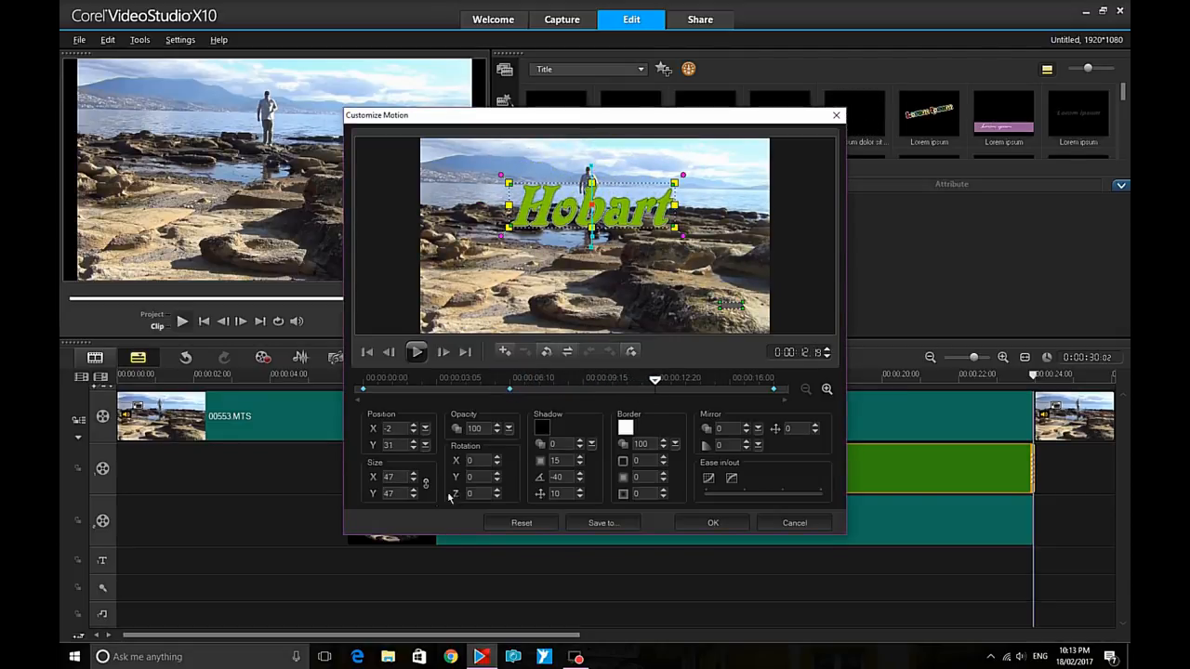
double_click(391, 477)
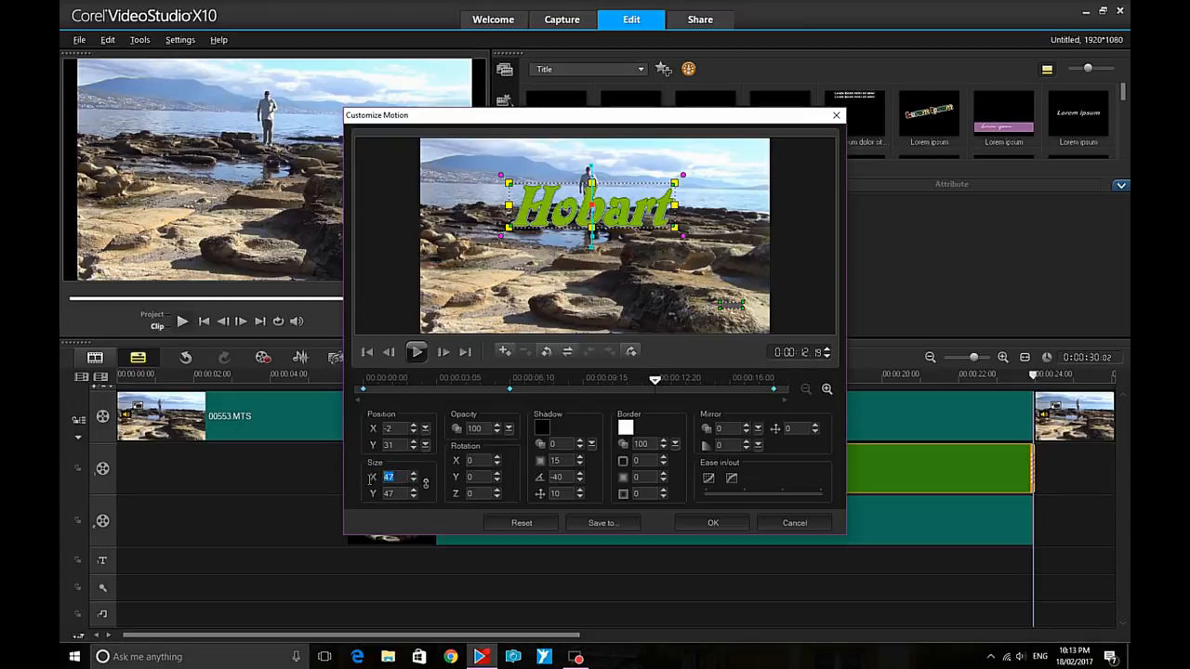
type("59")
double_click(403, 446)
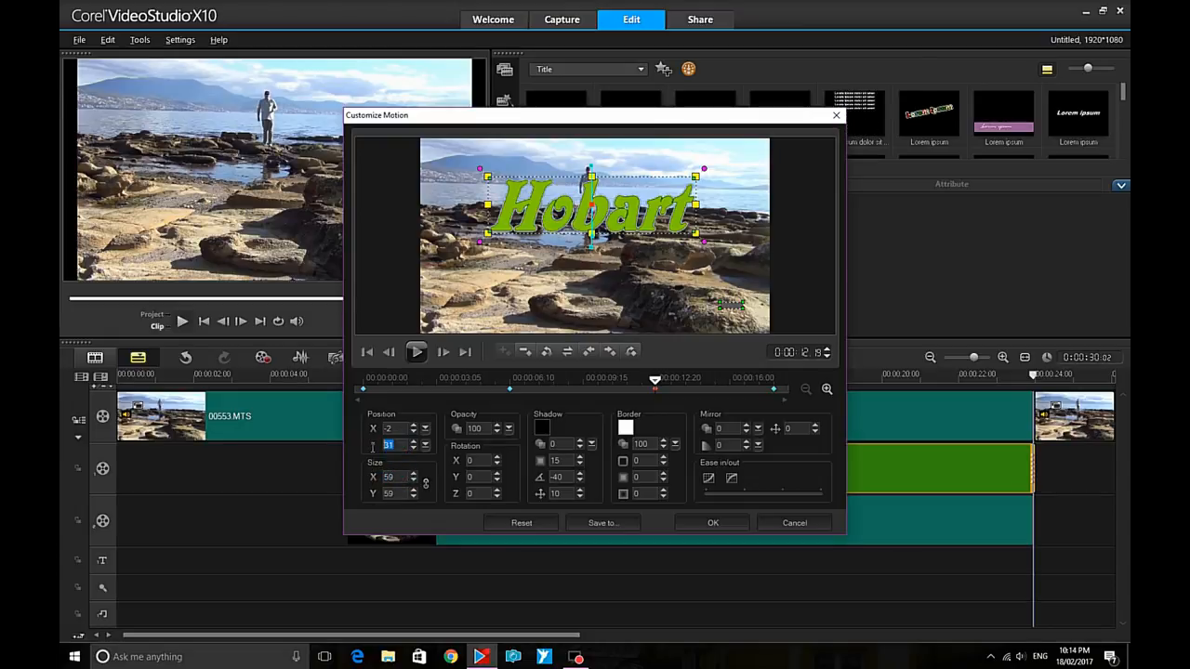
type("71")
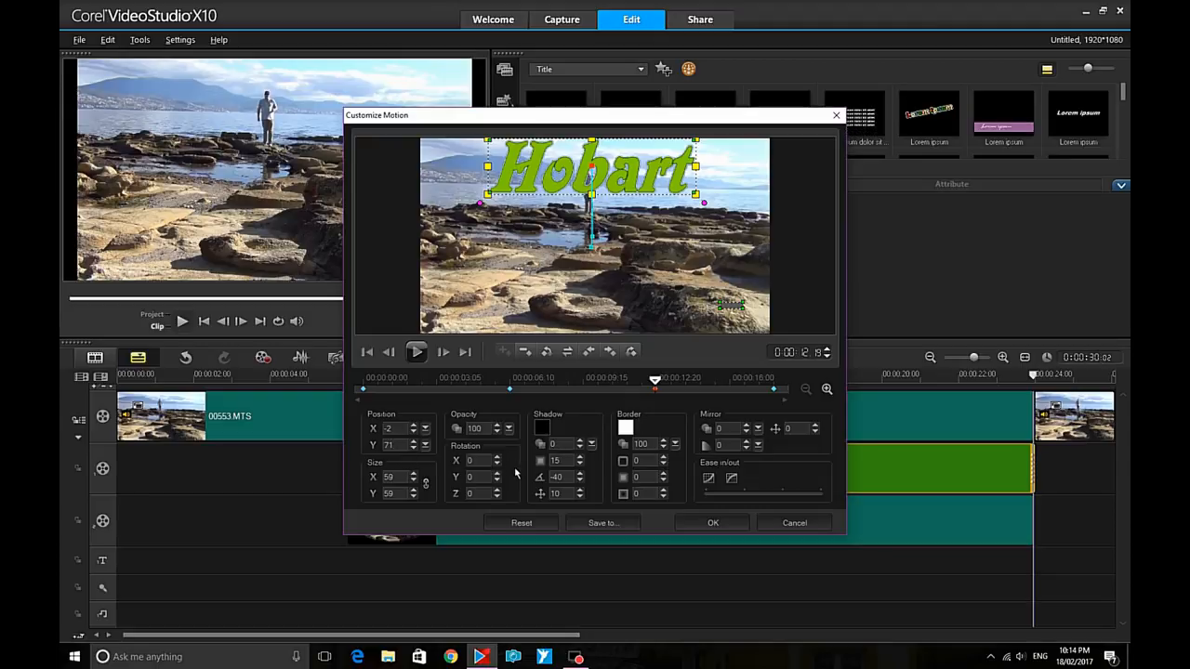
- Set the title's ending keyframe at 0:00:17.23 to size 59, preview the motion, and apply it
left_click_drag(657, 390, 773, 391)
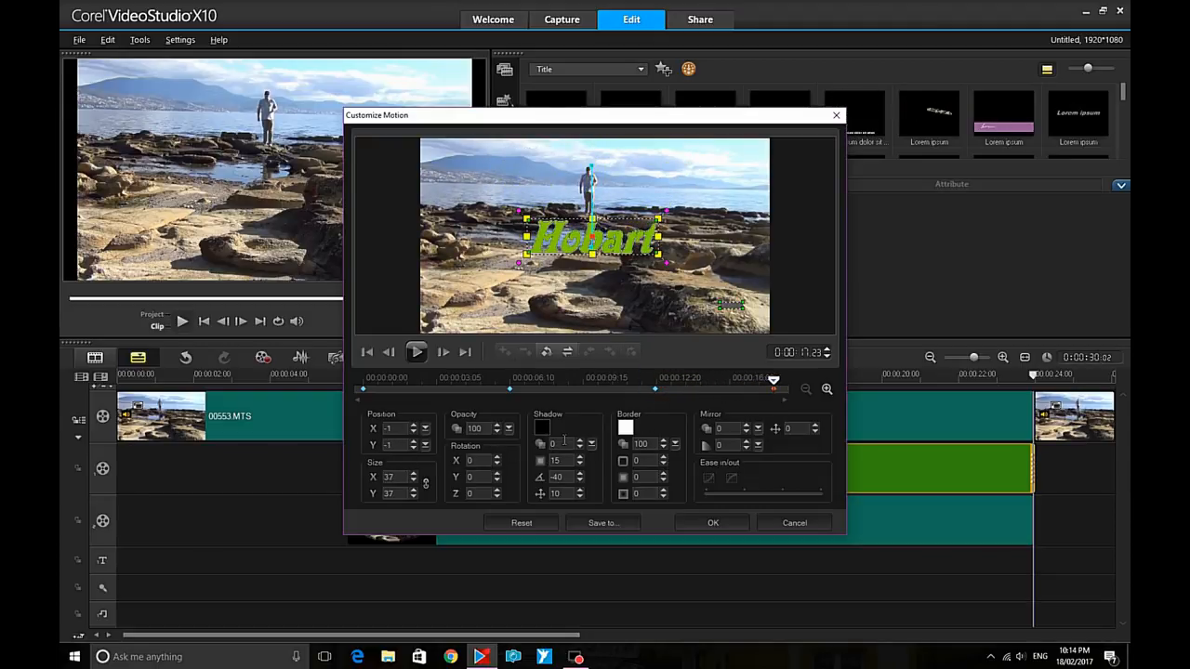
left_click(396, 478)
type("59")
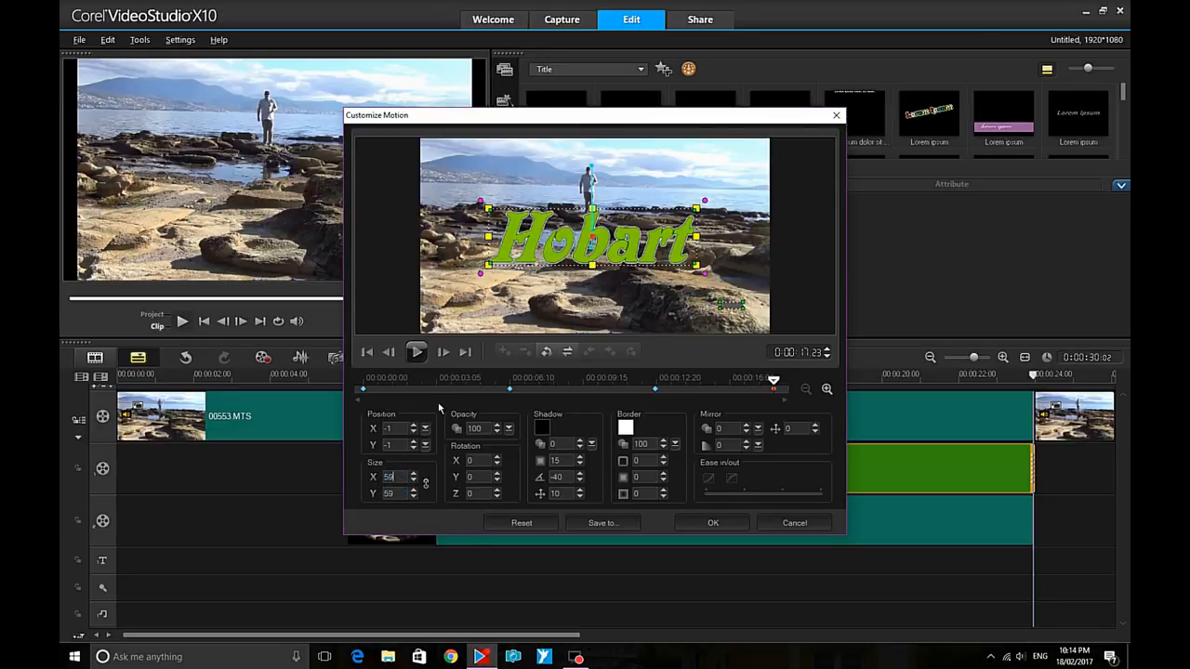
left_click(417, 353)
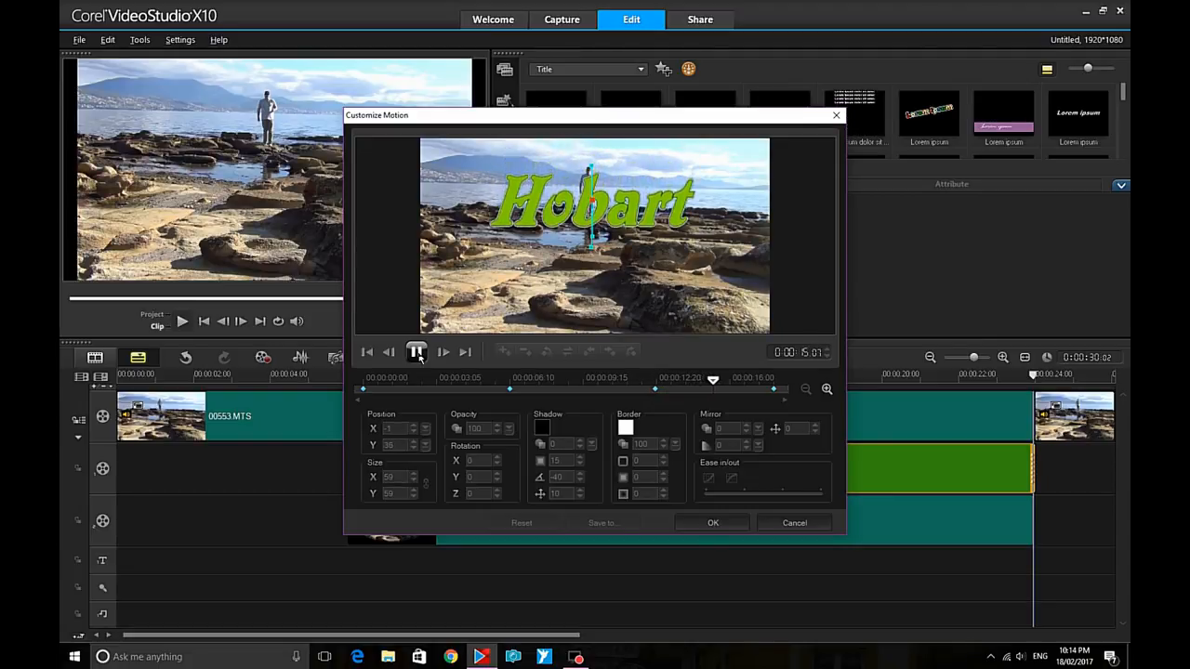
left_click(710, 525)
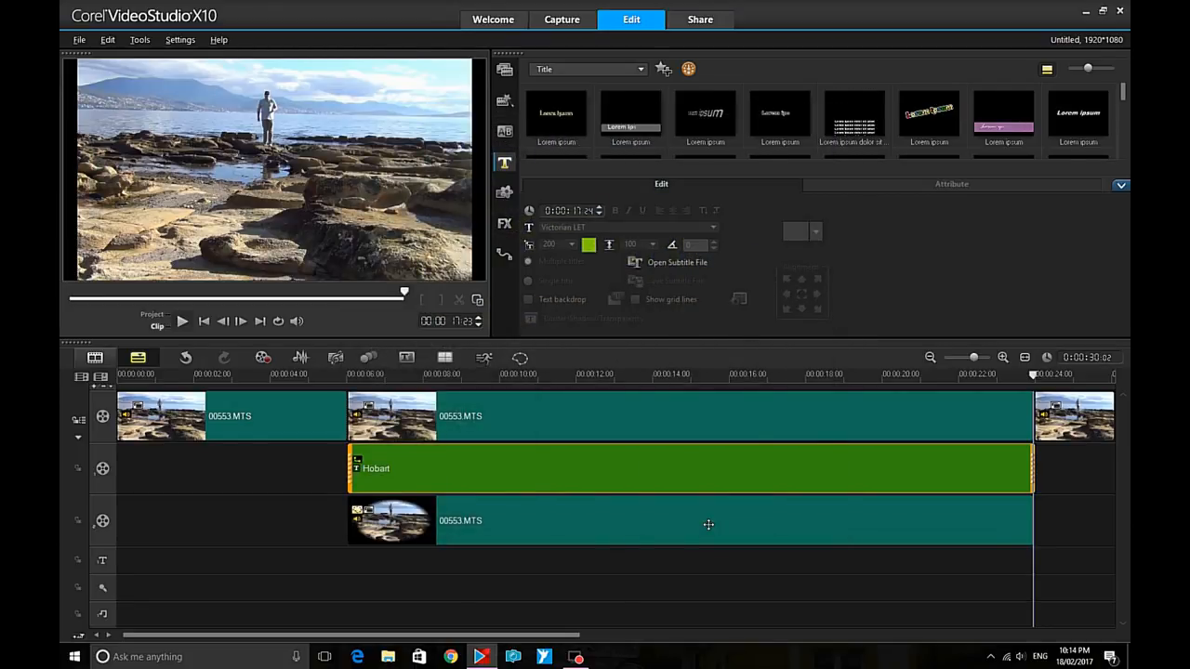
- Play the project from just before the Hobart title starts until just past its end
left_click(345, 375)
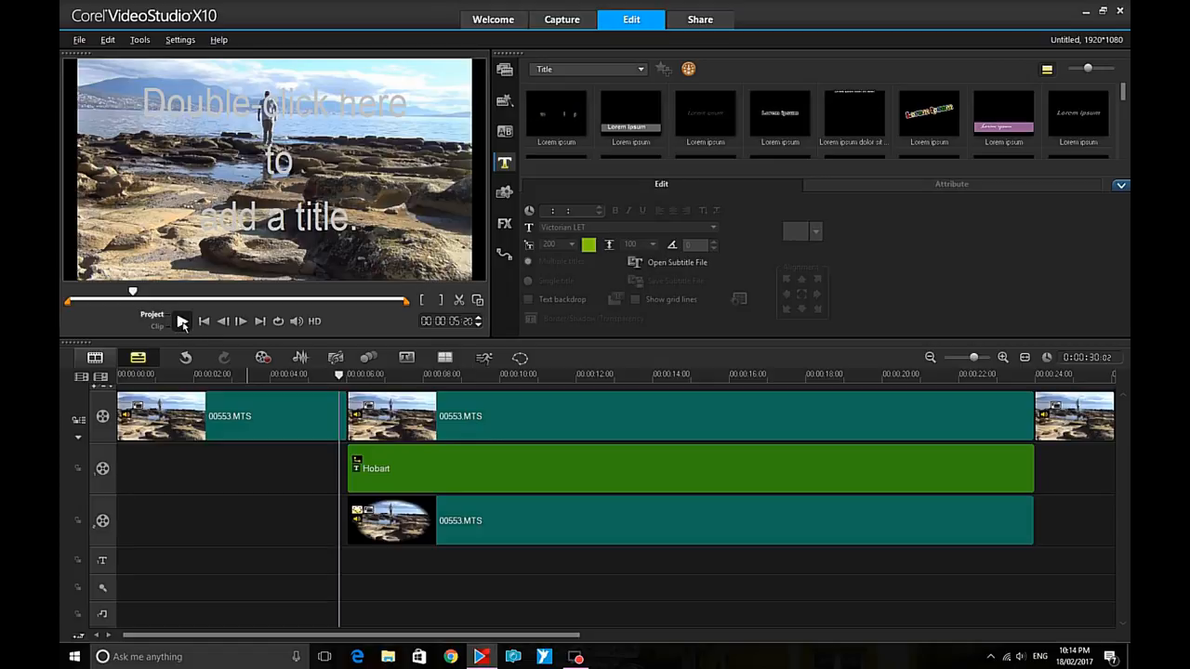
left_click(182, 321)
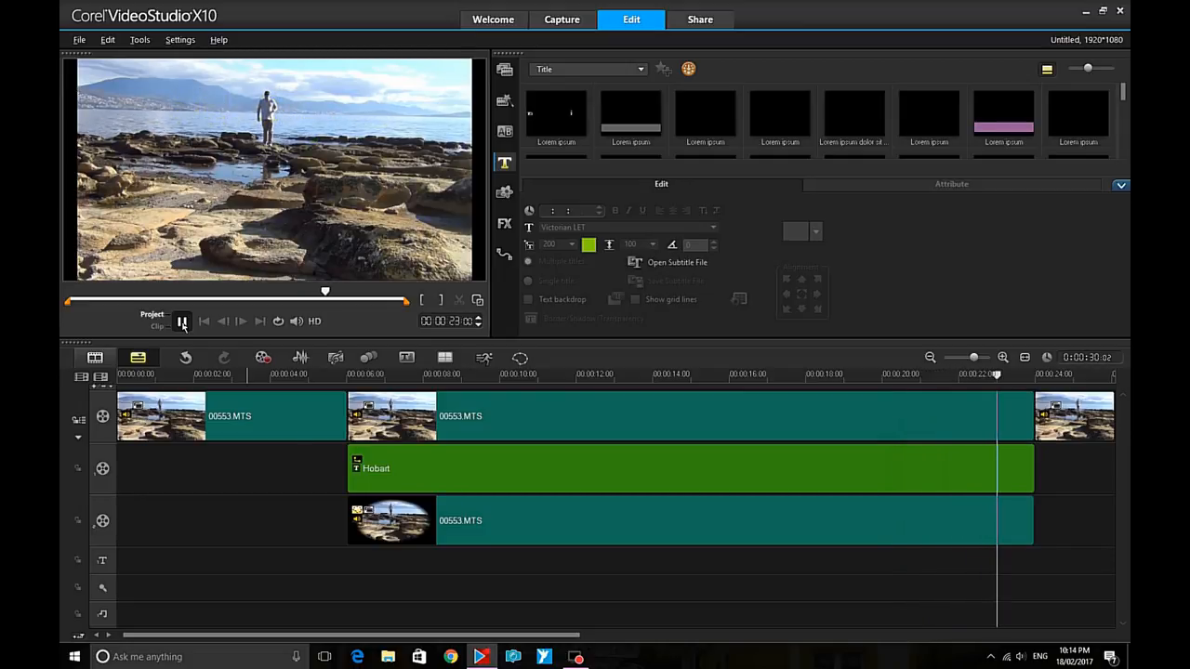
left_click(183, 323)
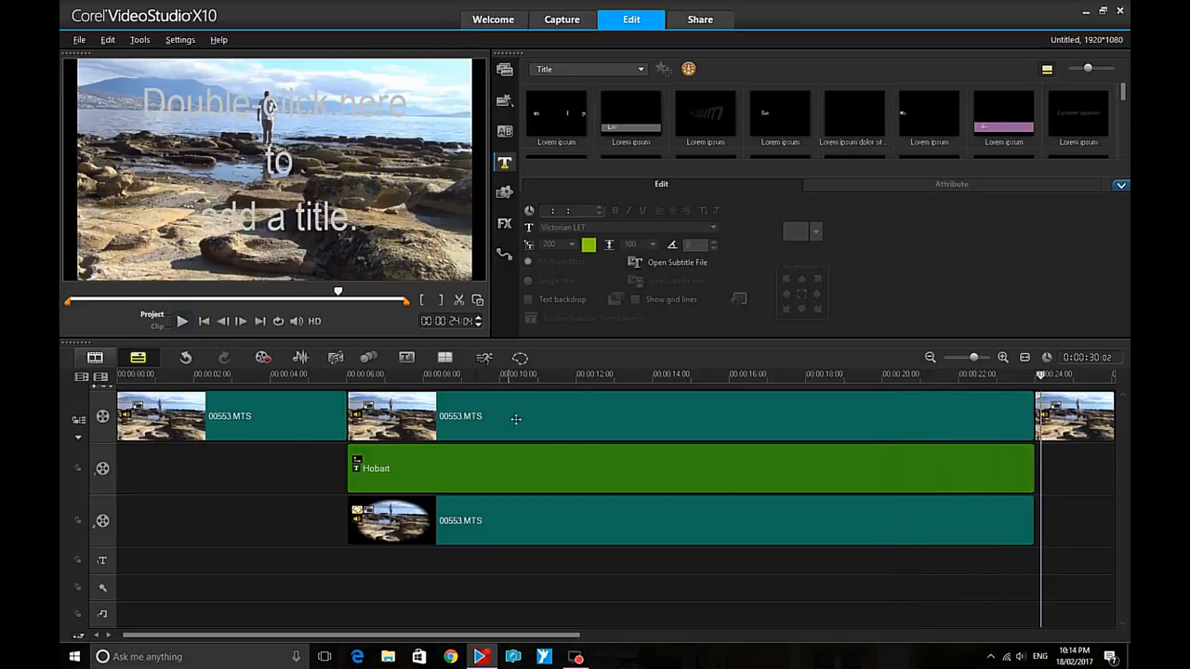
- Review the masked clip on the second overlay track in Mask Creator, and check the Hobart title at about 0:00:17.05
left_click(551, 529)
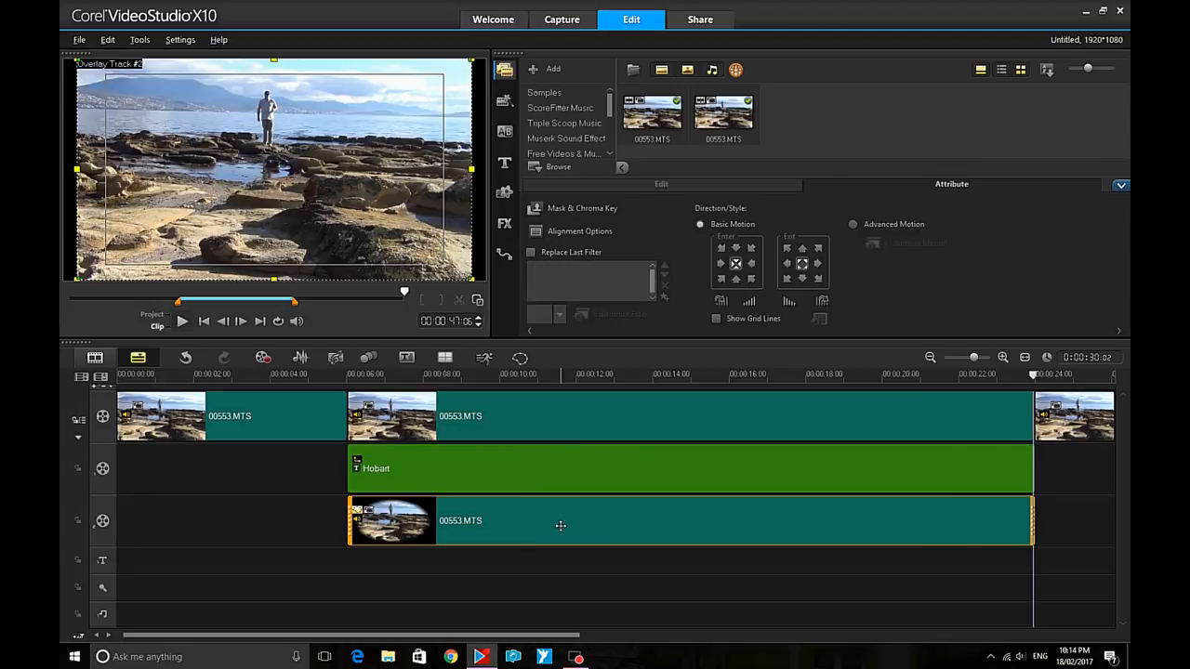
left_click(520, 358)
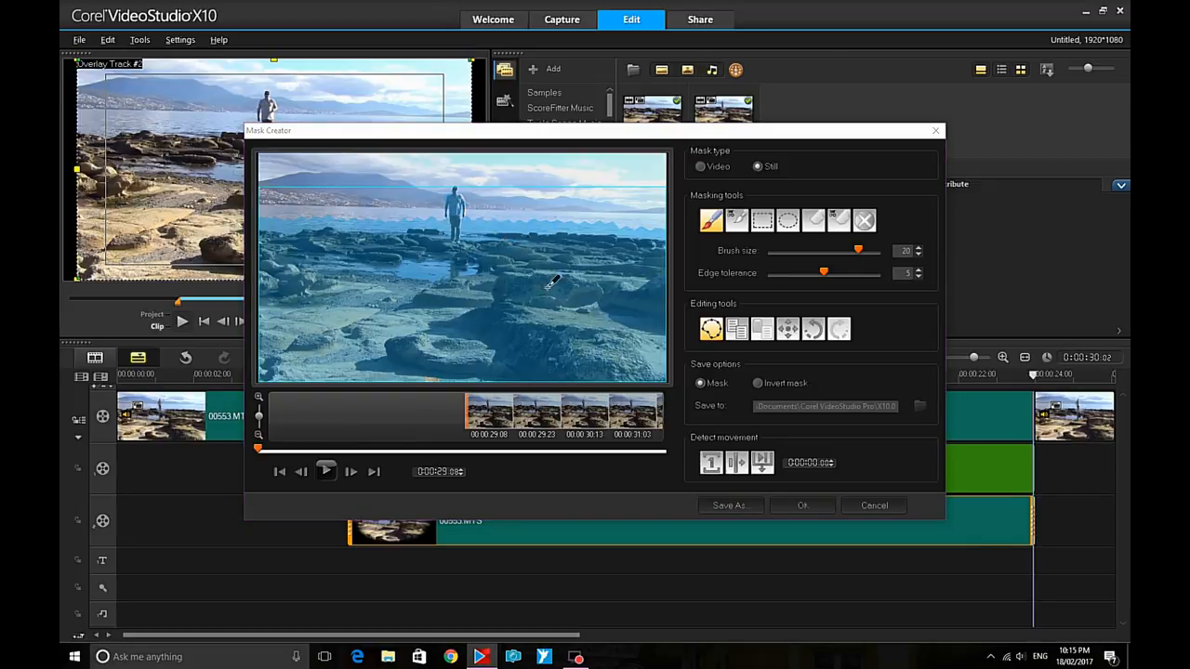
left_click(800, 507)
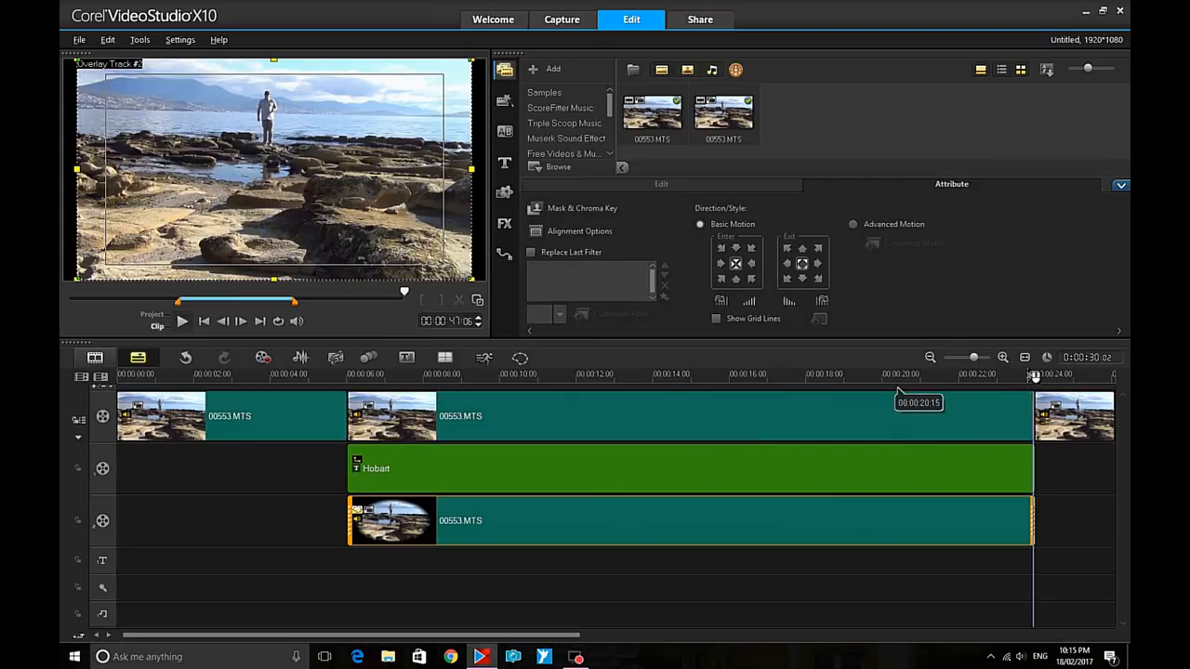
left_click(762, 400)
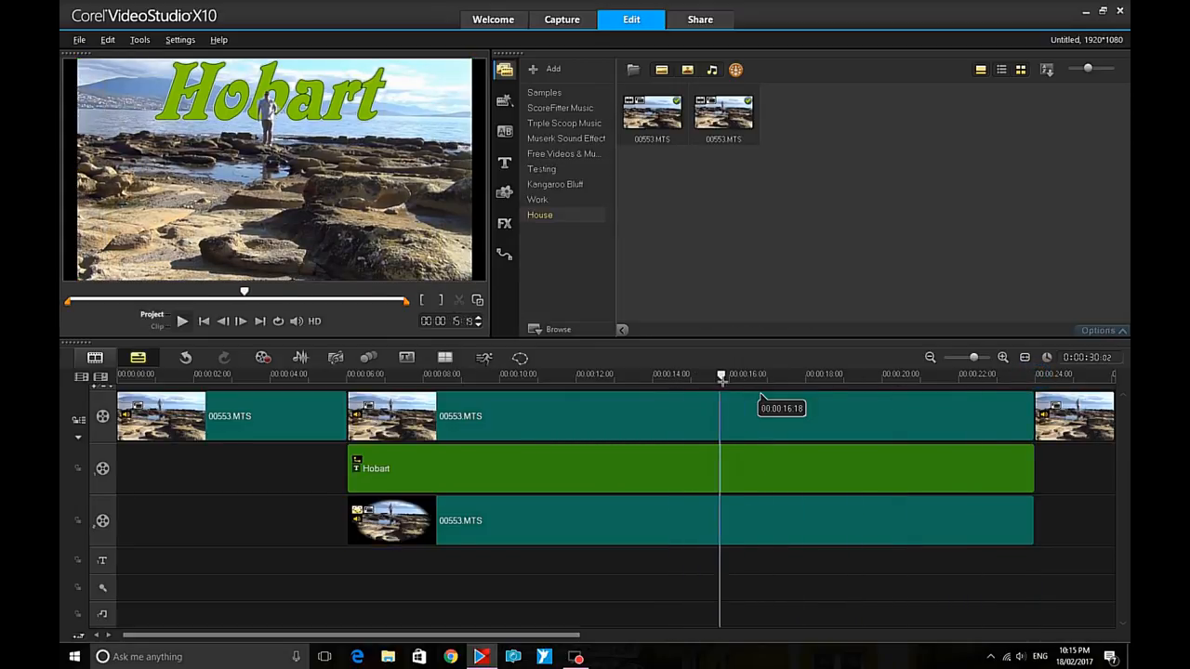
left_click_drag(761, 400, 777, 398)
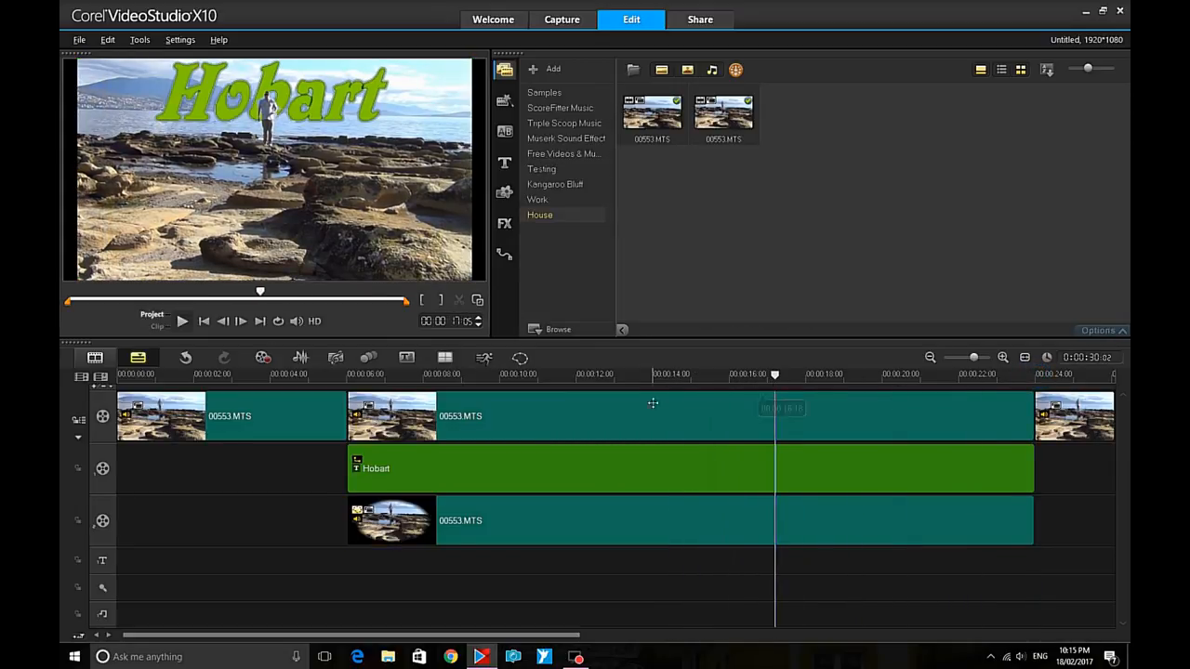